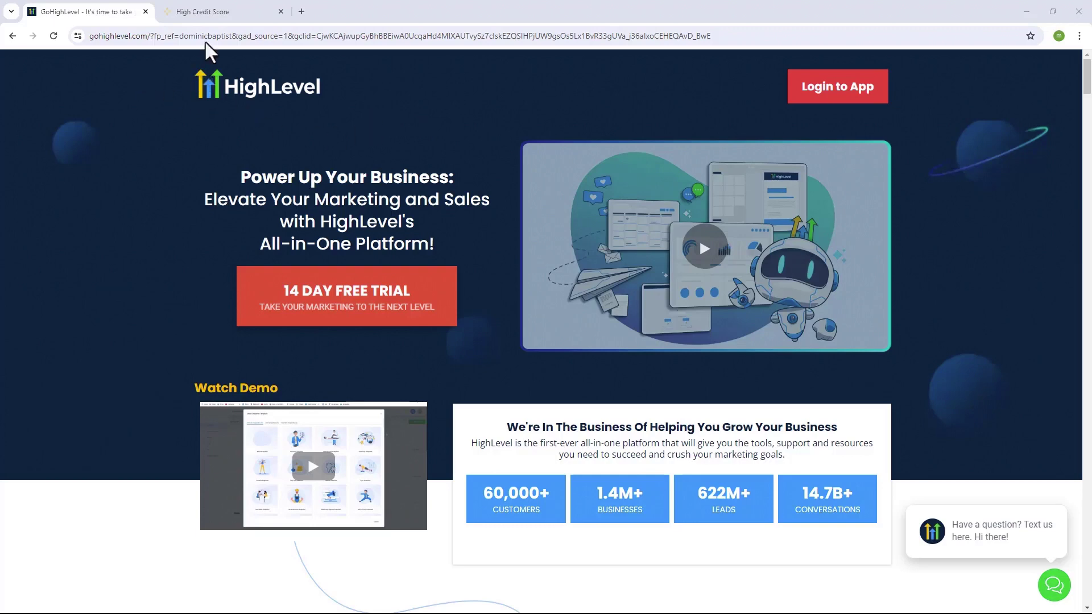
- Switch between the HighLevel landing page and the Client Dispute Manager dashboard tabs
click(215, 11)
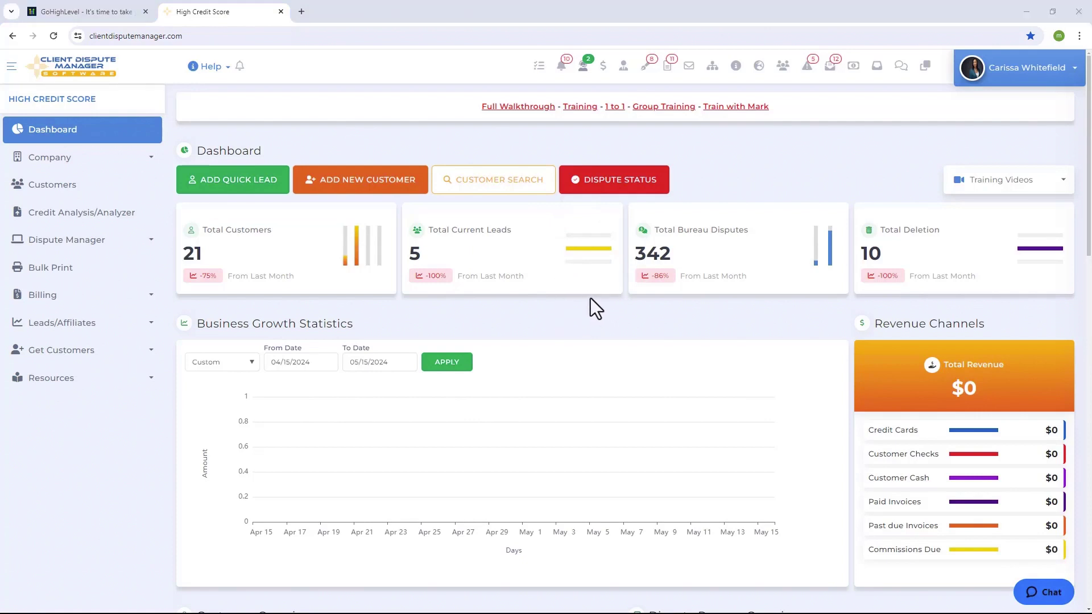
key(ctrl+shift+Tab)
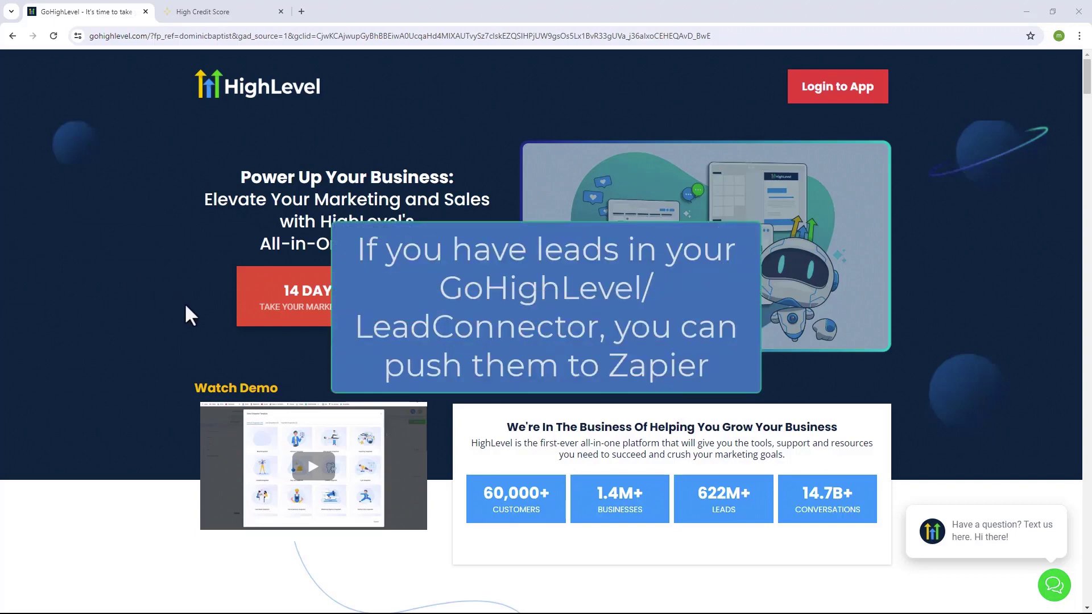
click(227, 11)
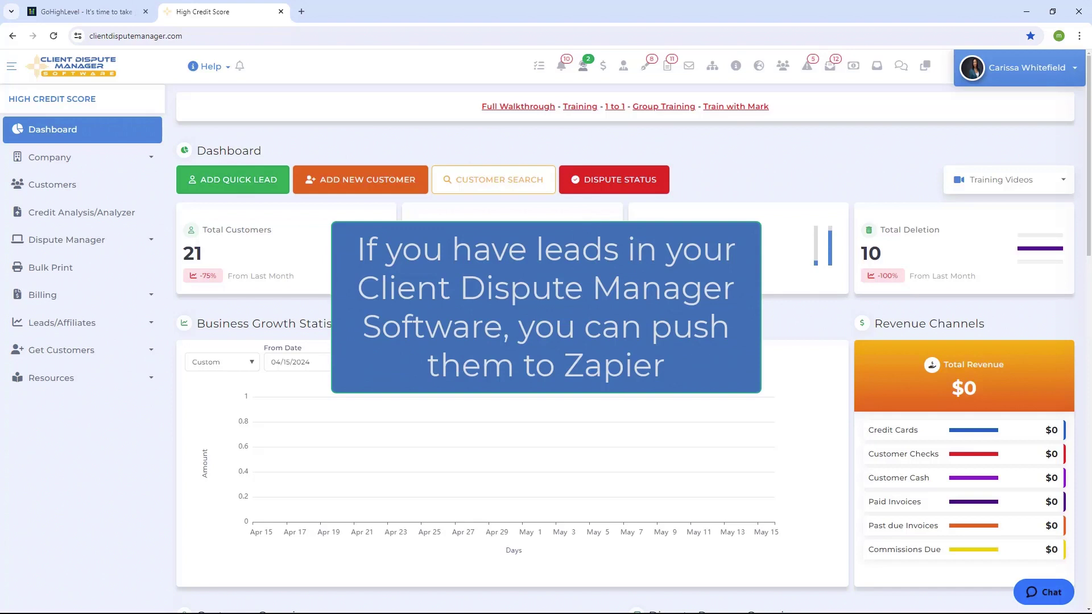
click(109, 11)
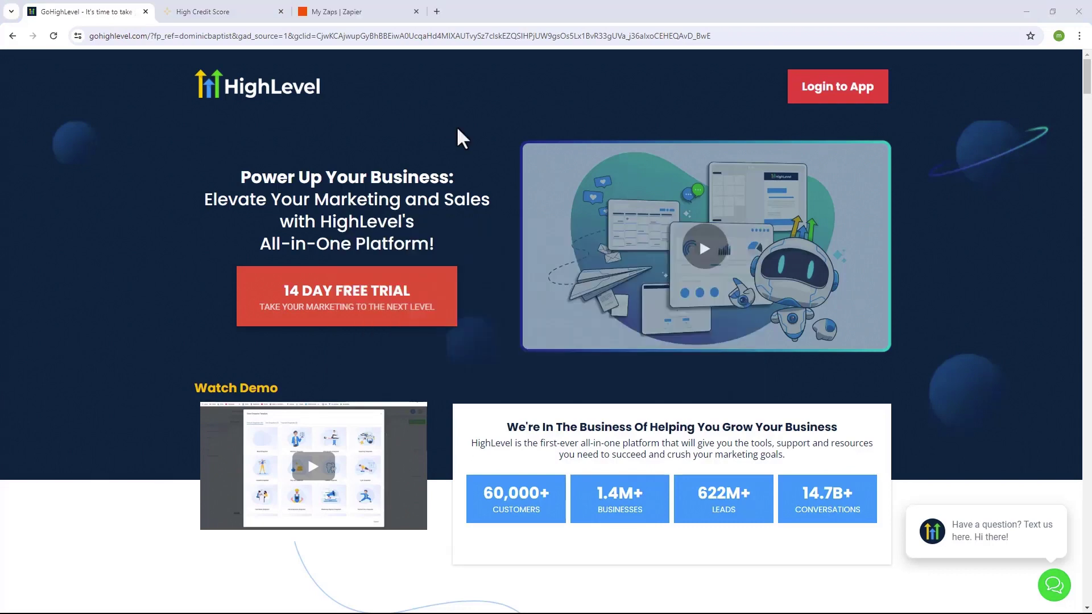
key(ctrl+Tab)
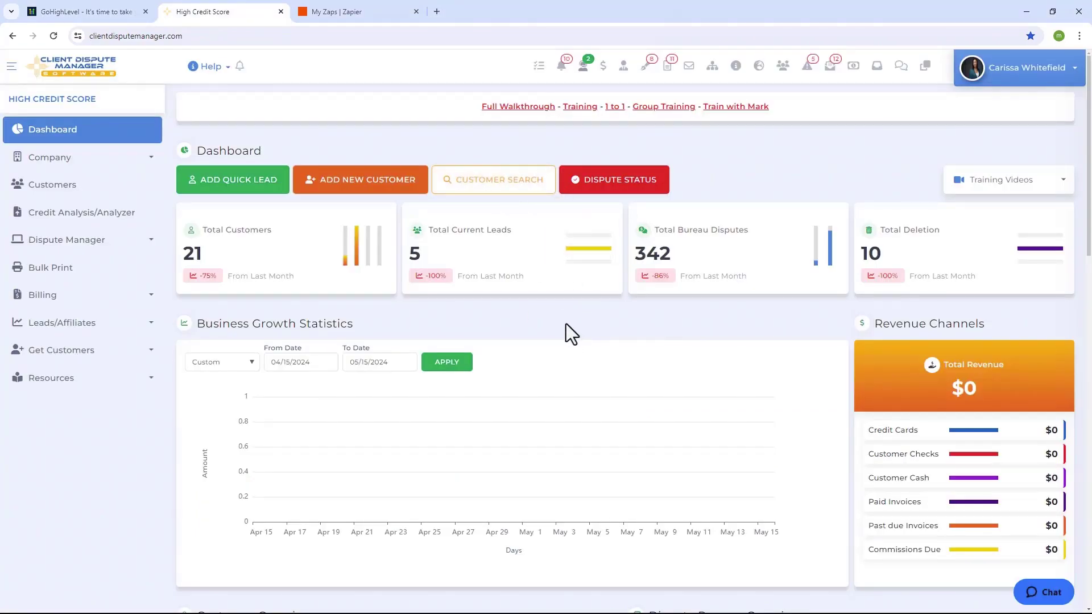
- View Client Dispute Manager's Zapier Integration settings under Company > Notify/Automation, then Zapier's My Zaps
click(71, 166)
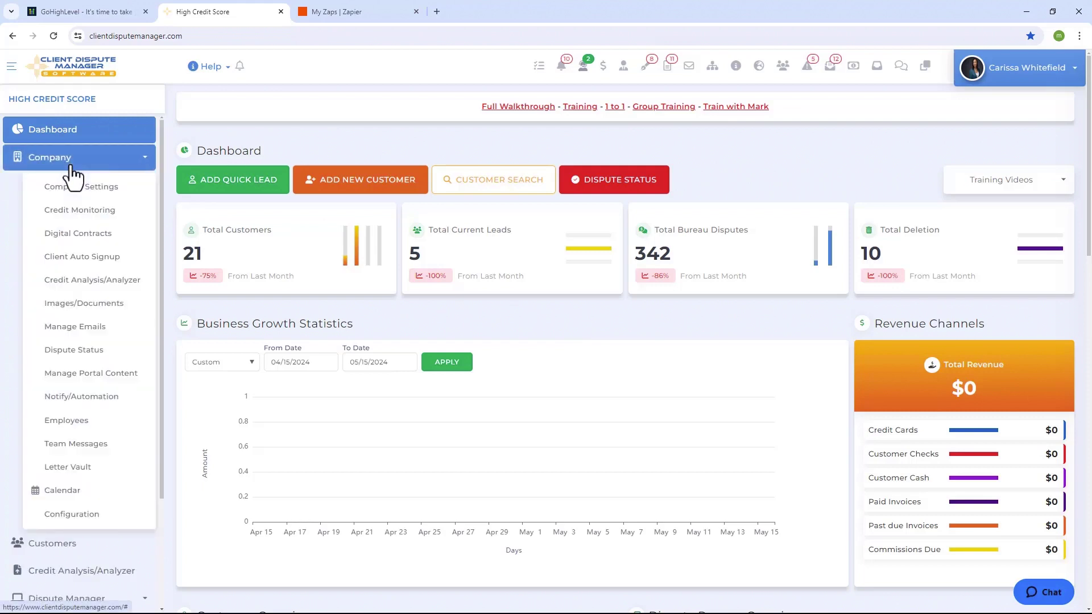
click(93, 399)
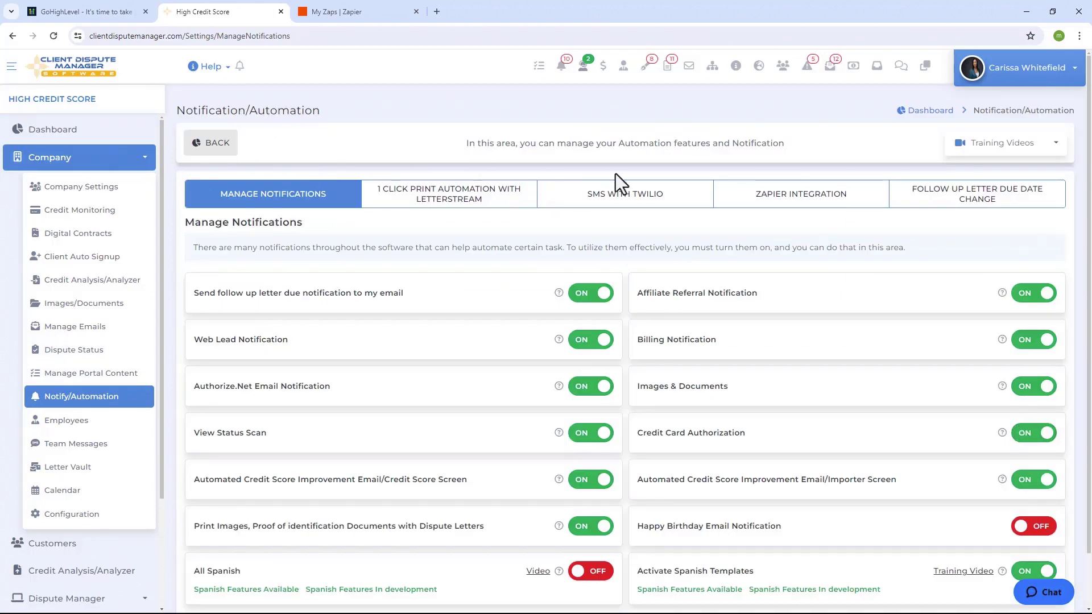
click(790, 202)
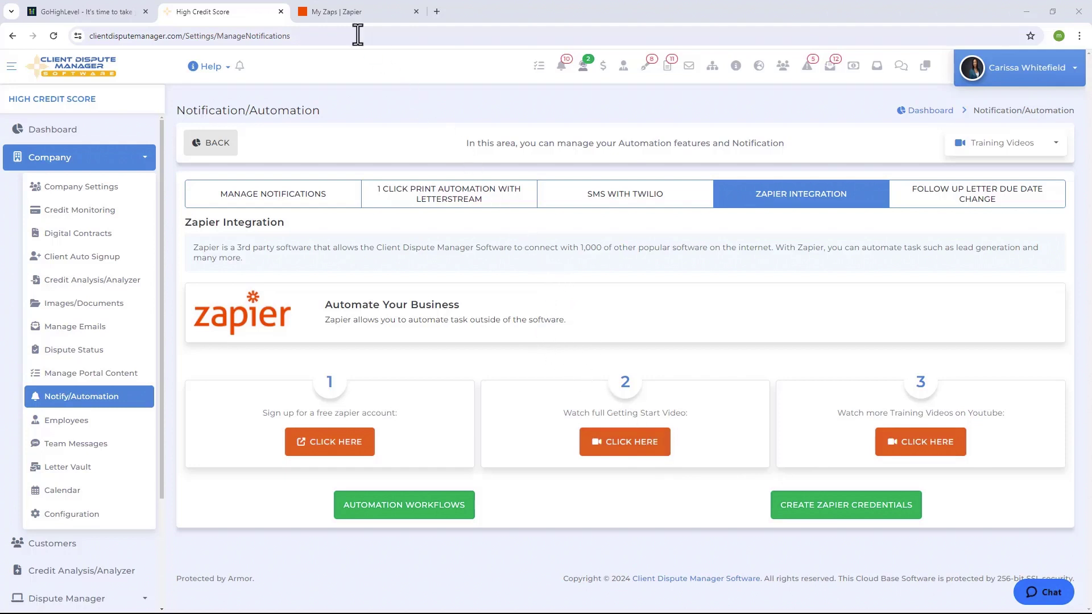
click(349, 17)
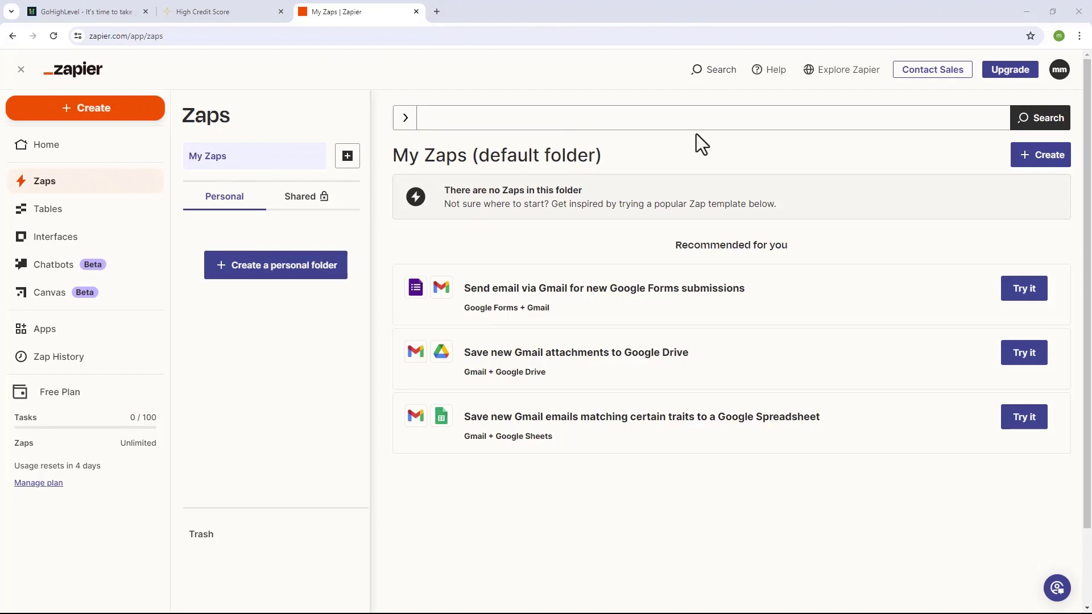
click(707, 81)
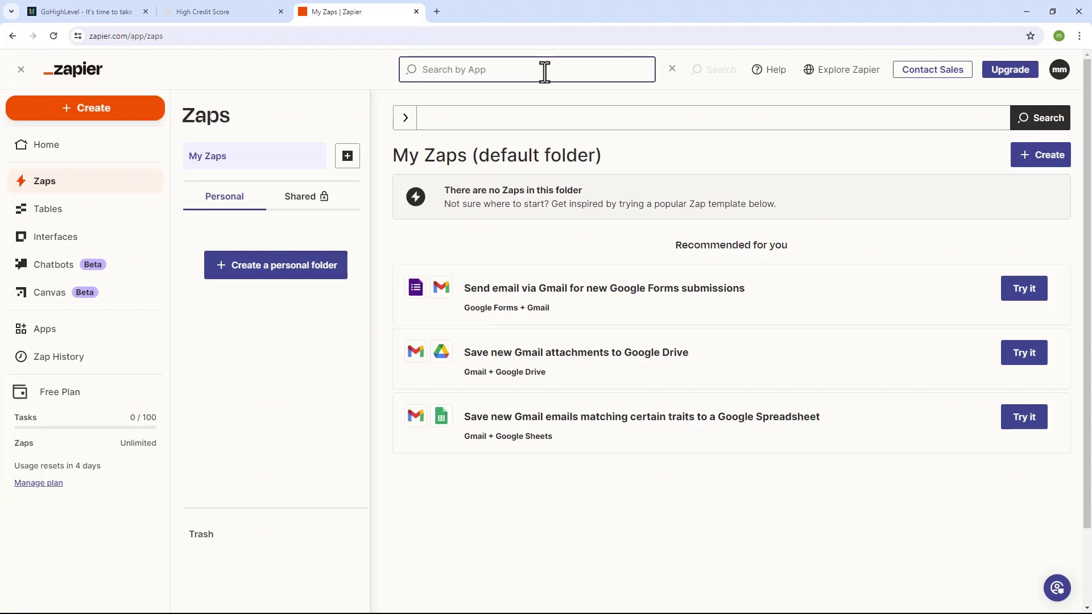
text(Client Dispute)
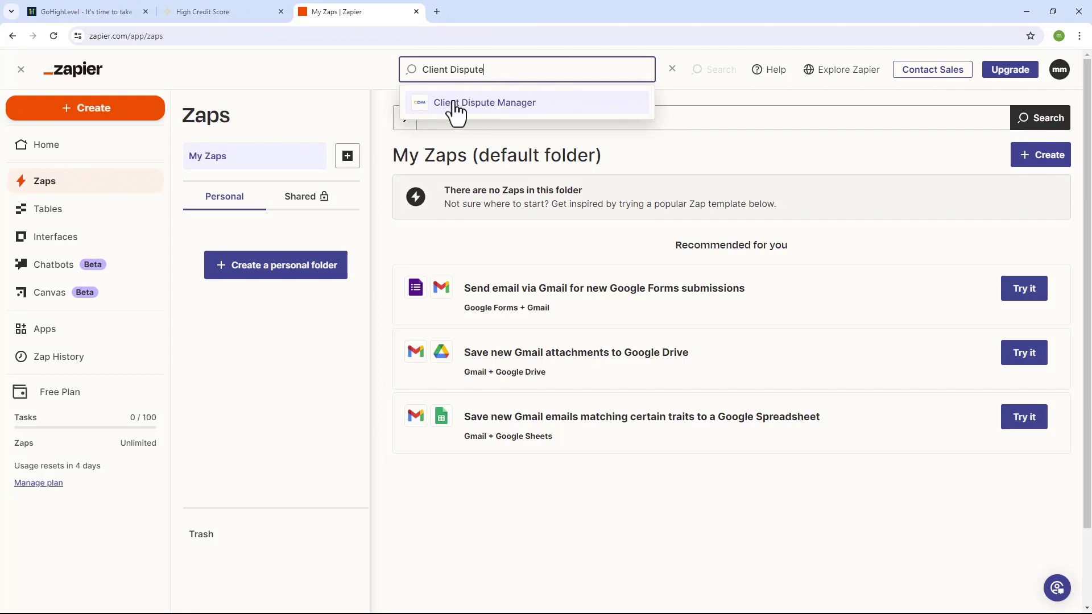
click(453, 110)
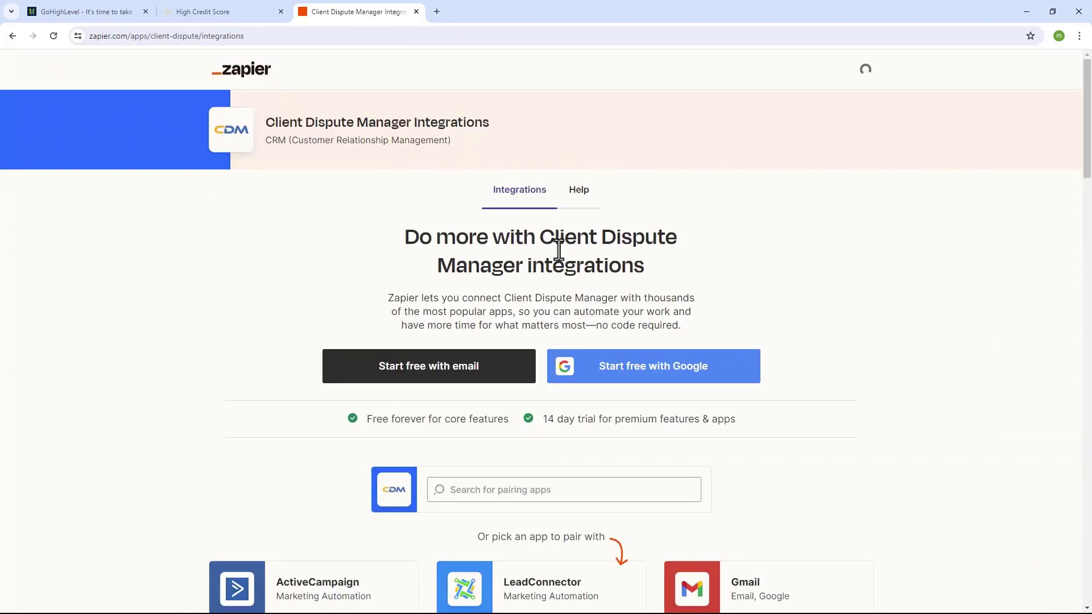
click(804, 68)
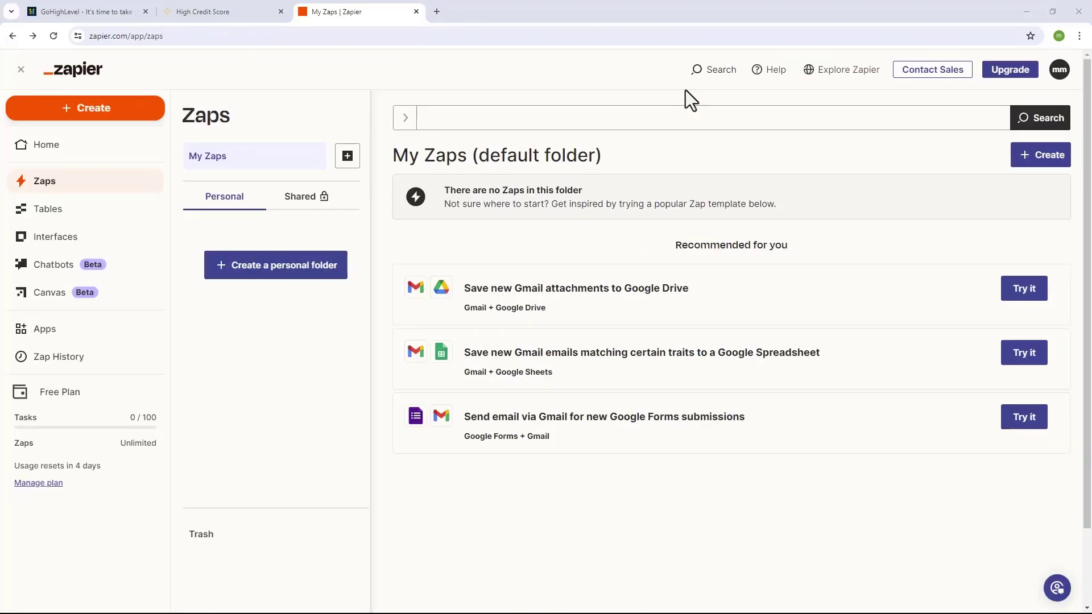
click(694, 78)
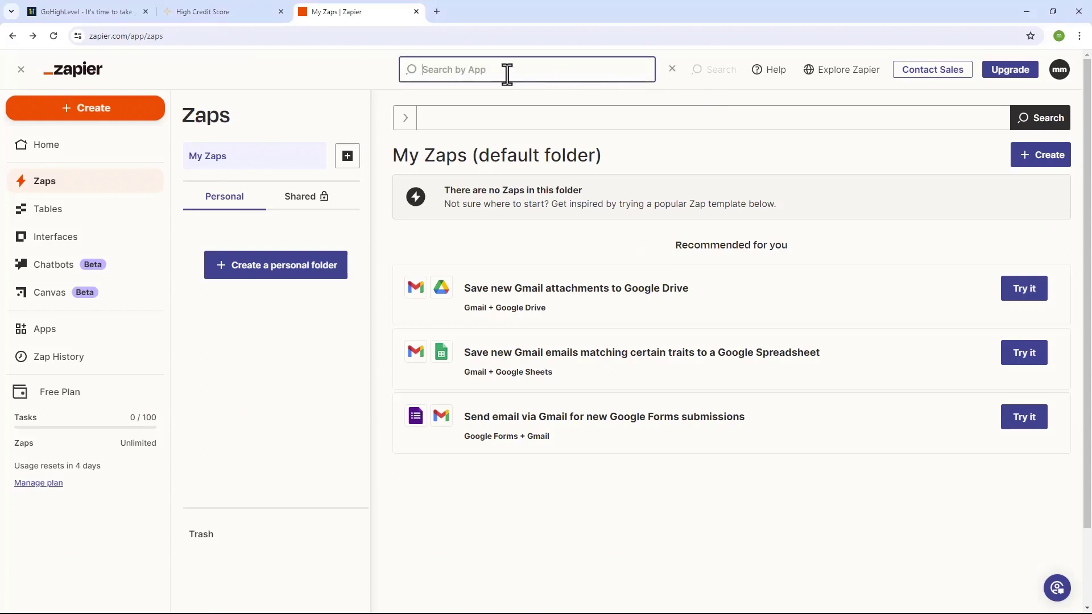
text(LeadConnector)
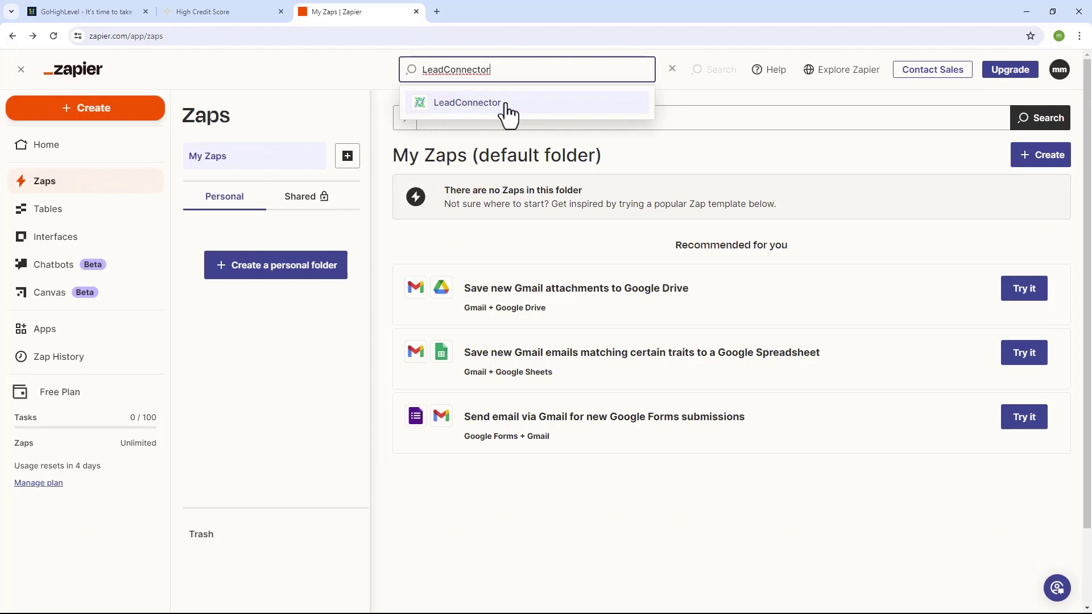
click(481, 111)
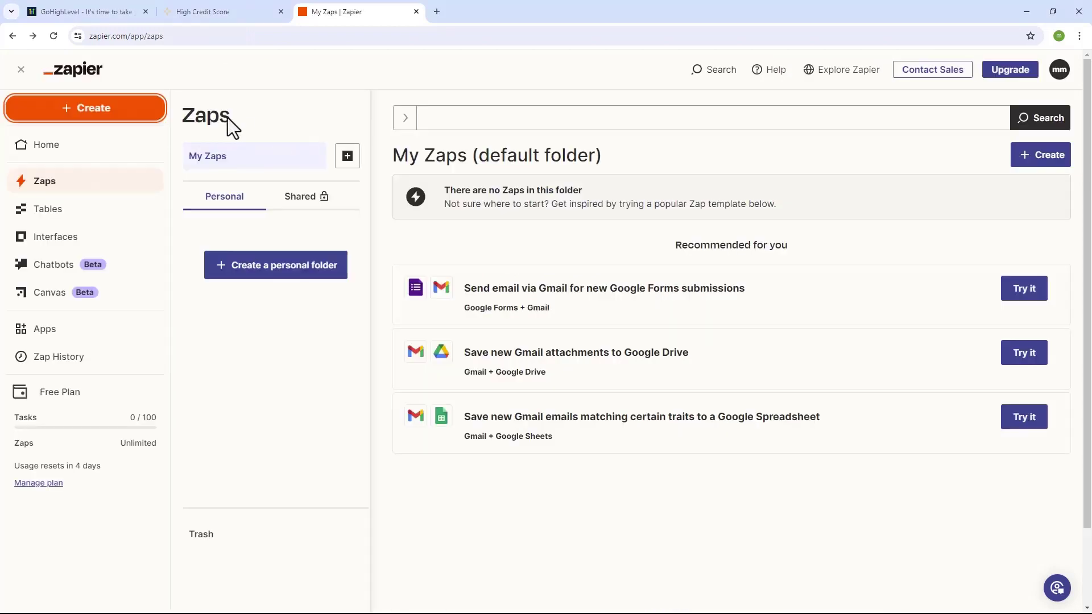
- Create a new Zap with Client Dispute Manager as the trigger app
click(90, 113)
click(66, 151)
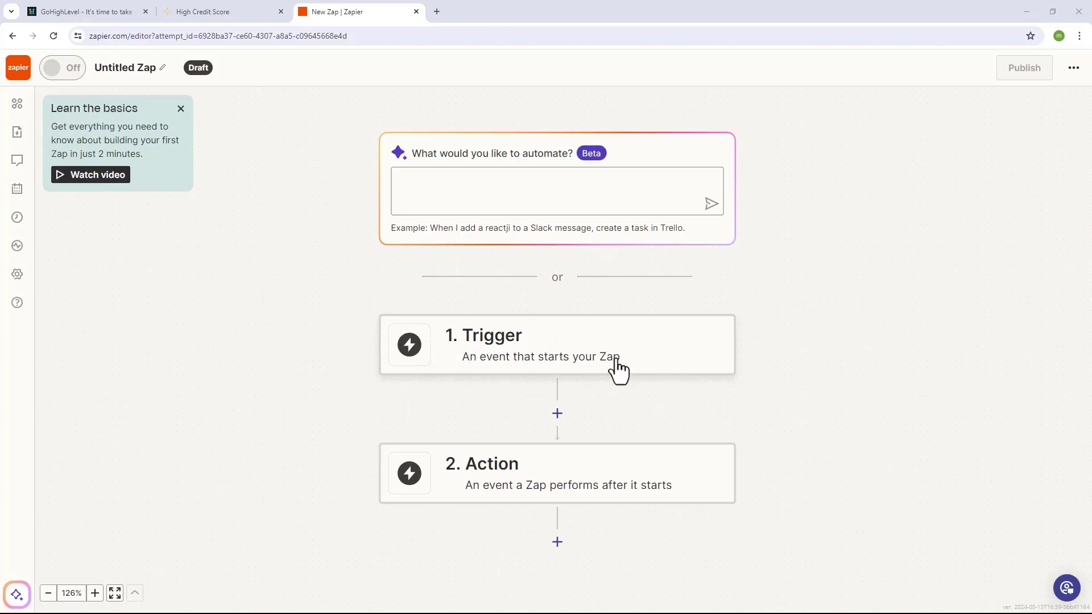
click(519, 363)
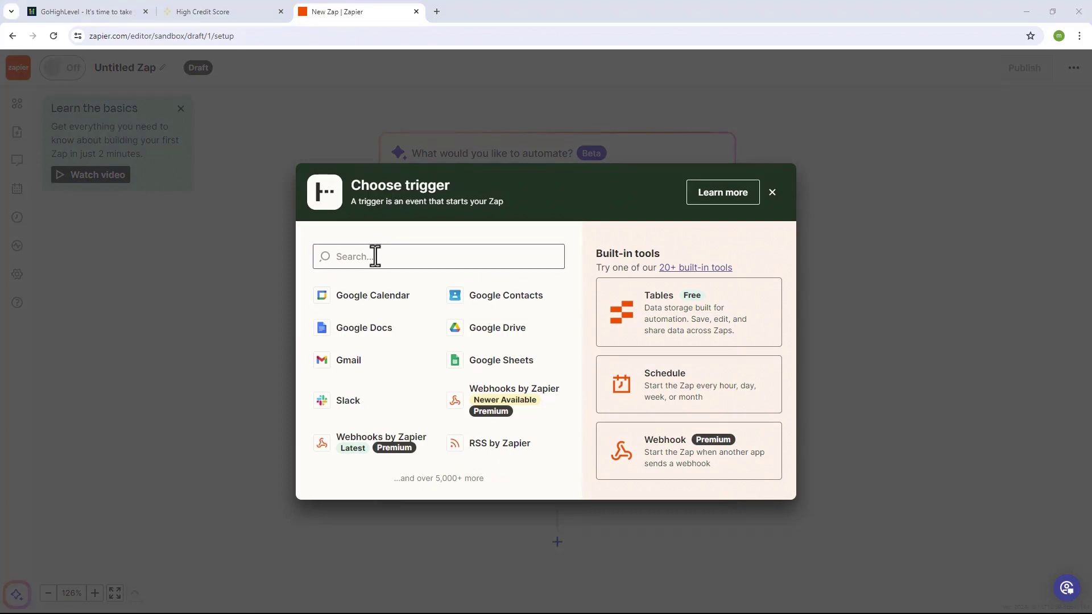
text(Client Dispute Manager)
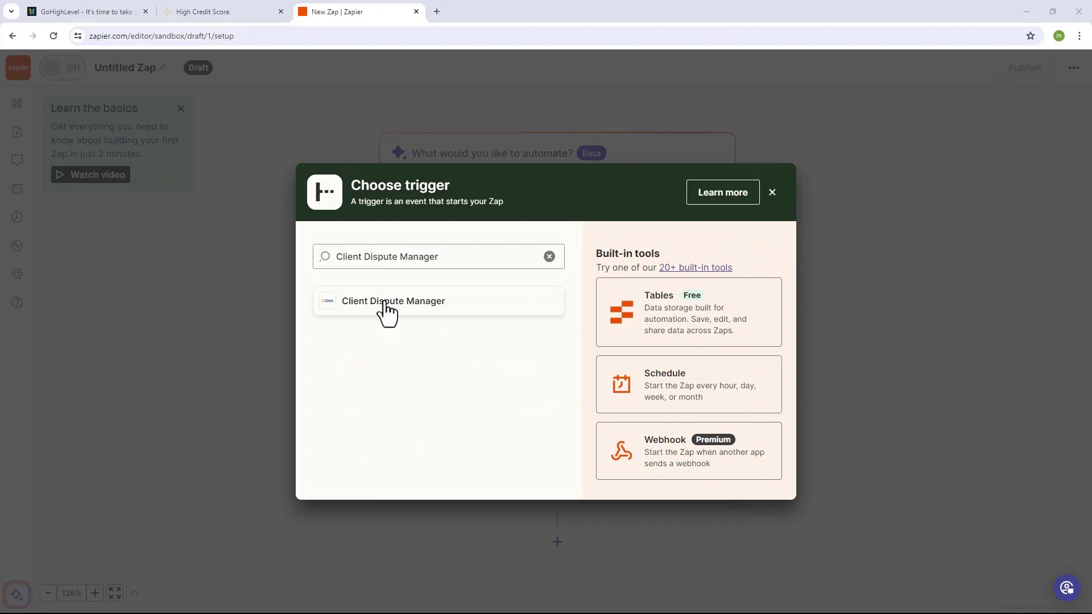
click(404, 305)
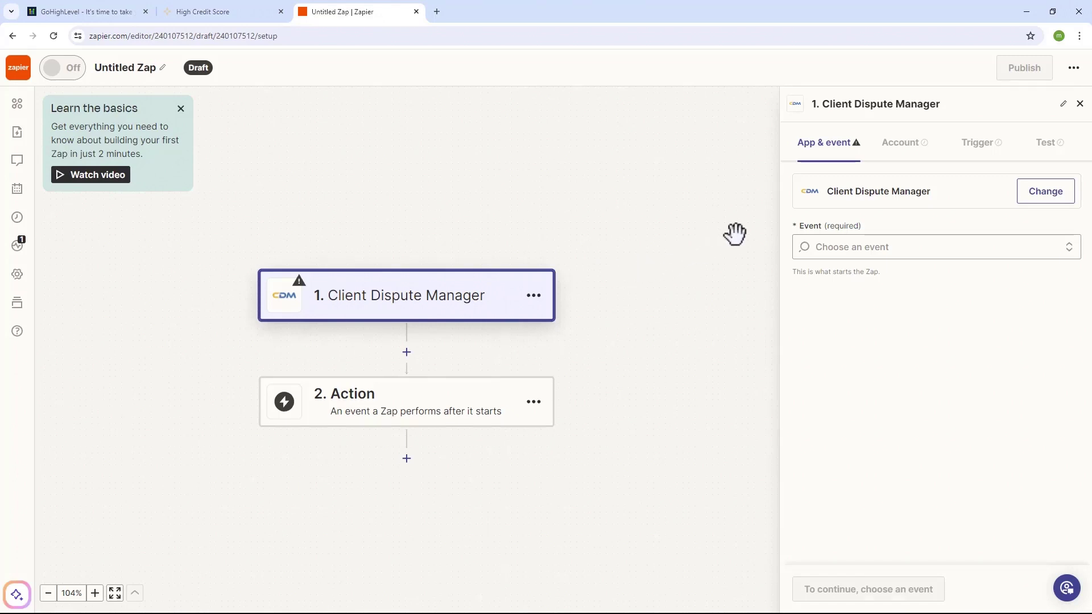
- Set the trigger event to New Lead and continue to account setup
click(846, 249)
scroll(858, 384, down, 3)
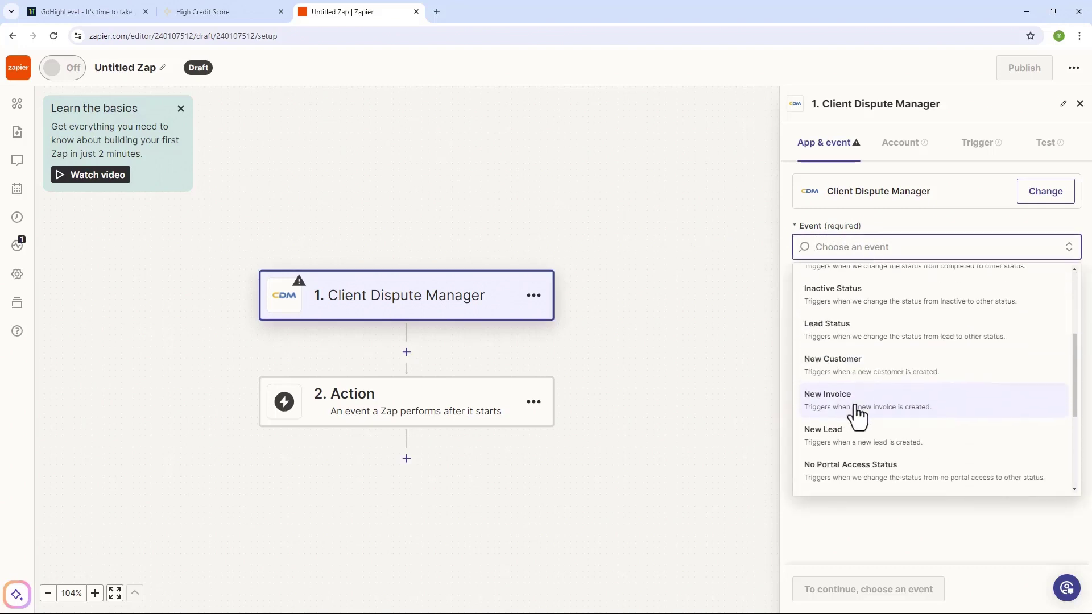
scroll(853, 406, down, 1)
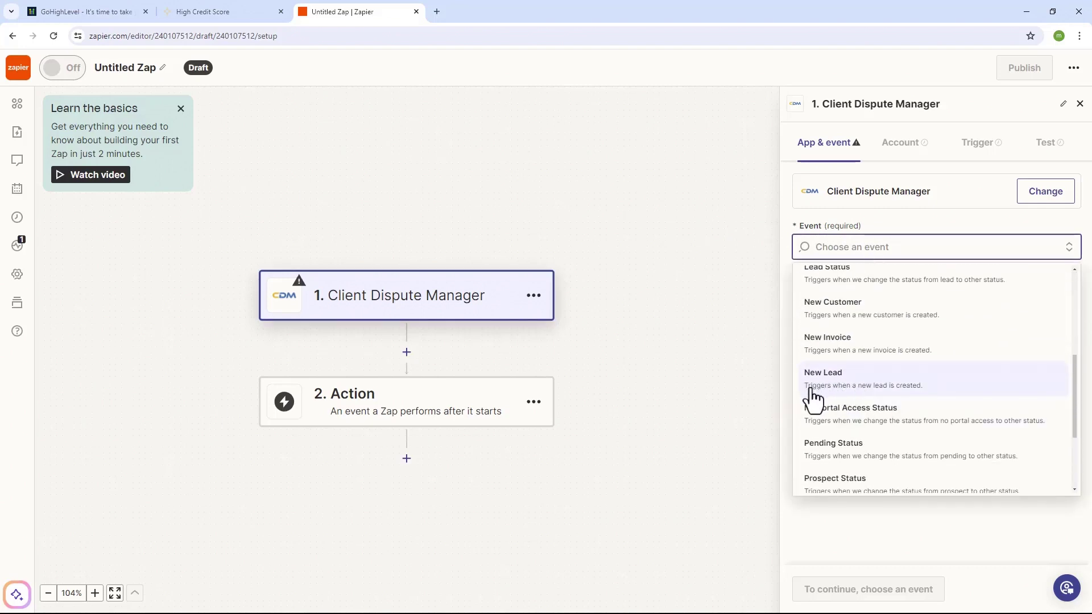
click(893, 389)
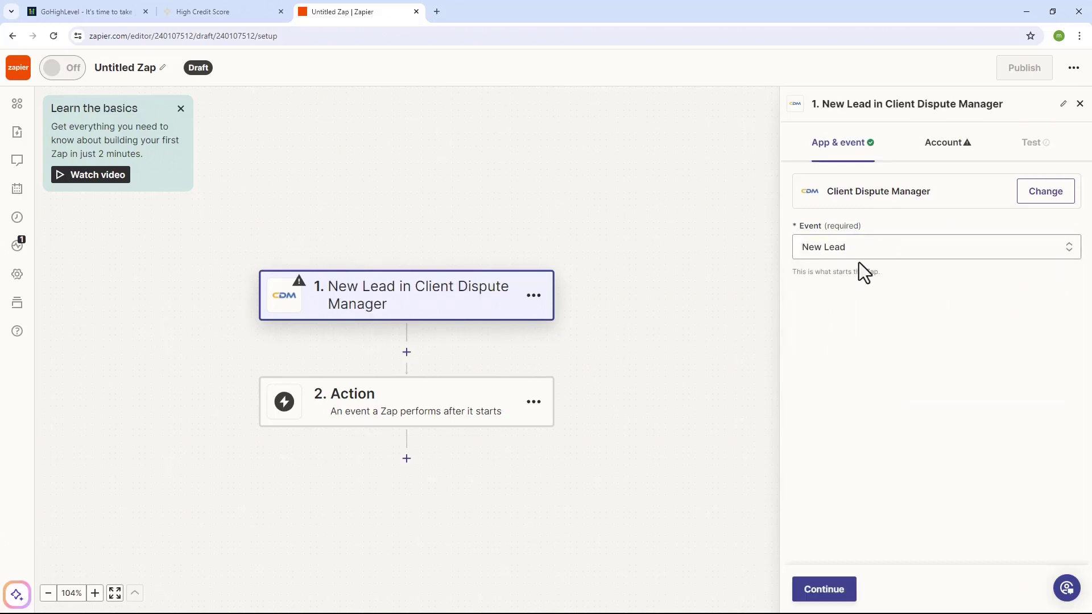
click(824, 591)
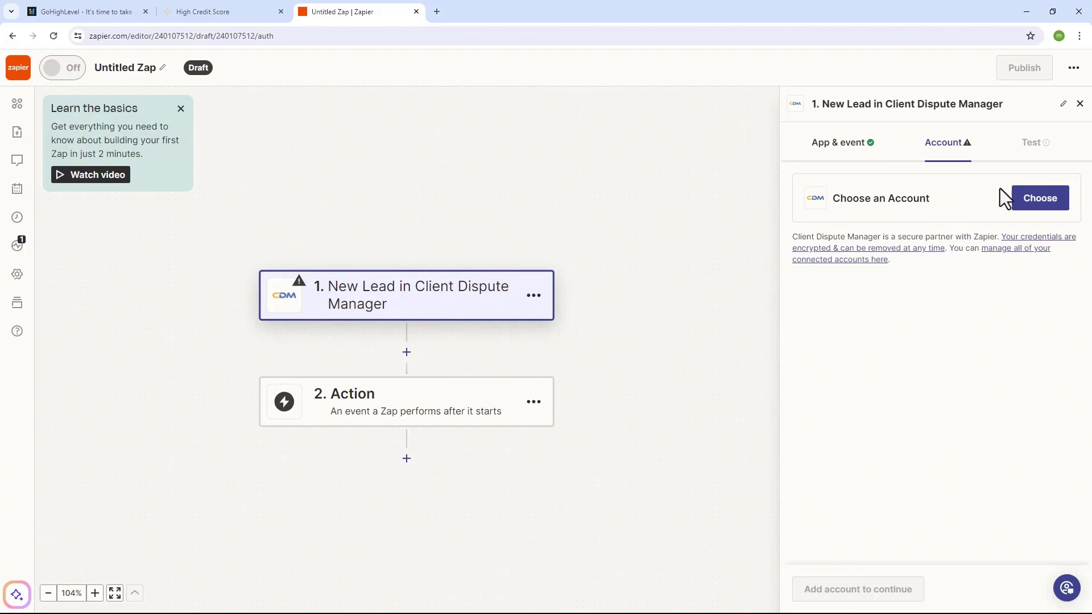
- Choose to connect a new Client Dispute Manager account for the New Lead trigger
click(1031, 210)
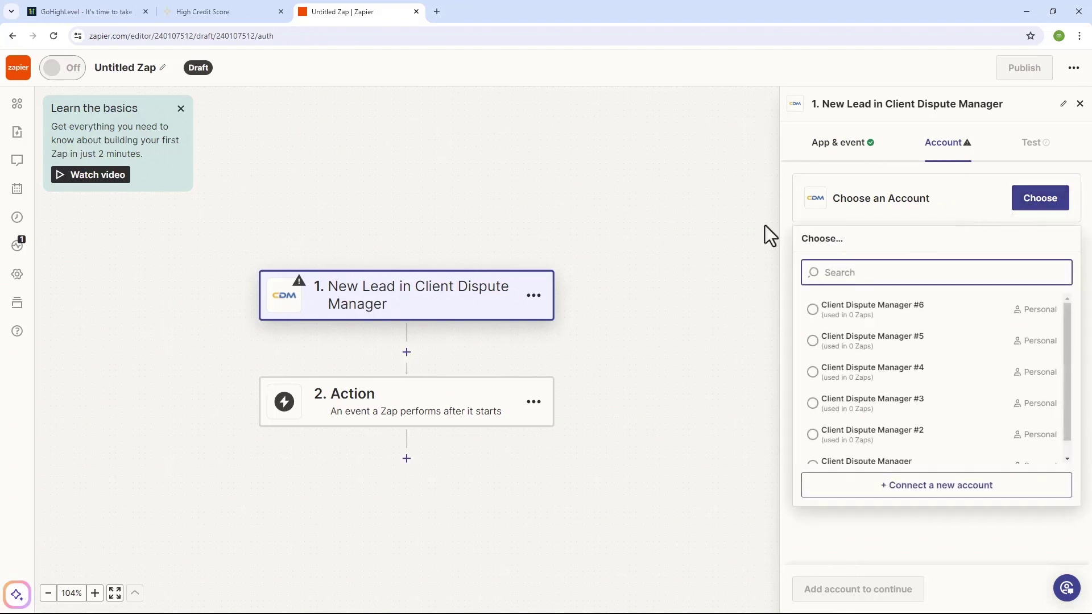
click(872, 485)
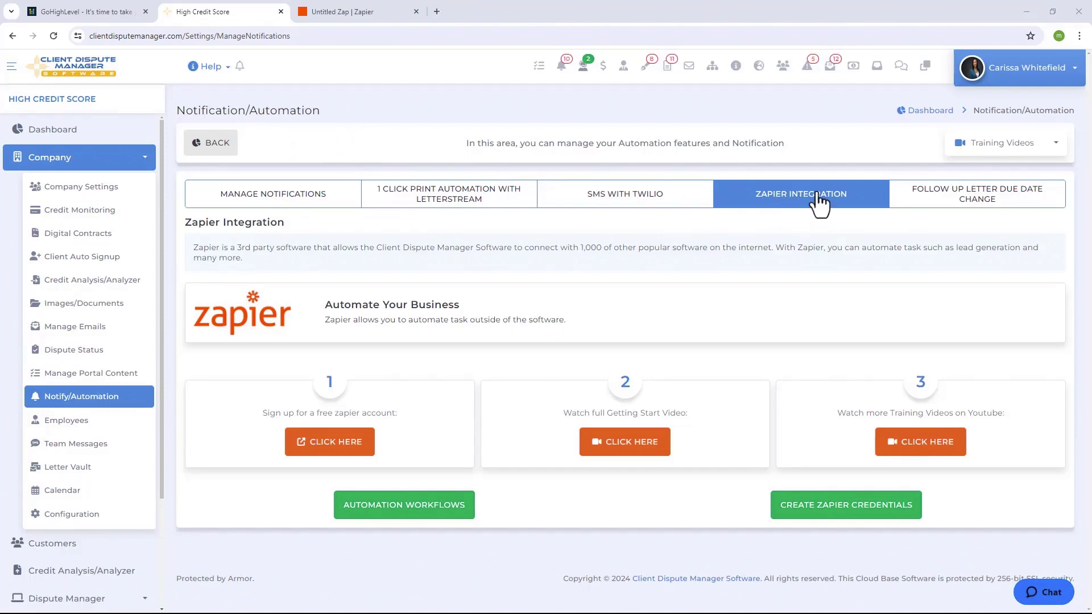
- Generate a new key in Client Dispute Manager's Zapier Keys list and confirm it
click(863, 518)
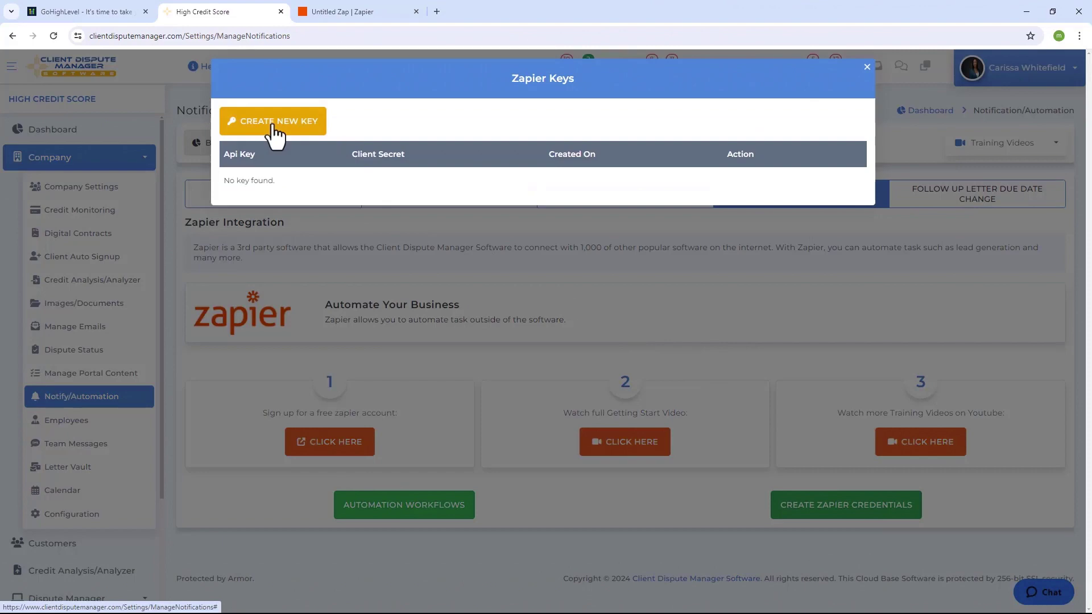
click(273, 131)
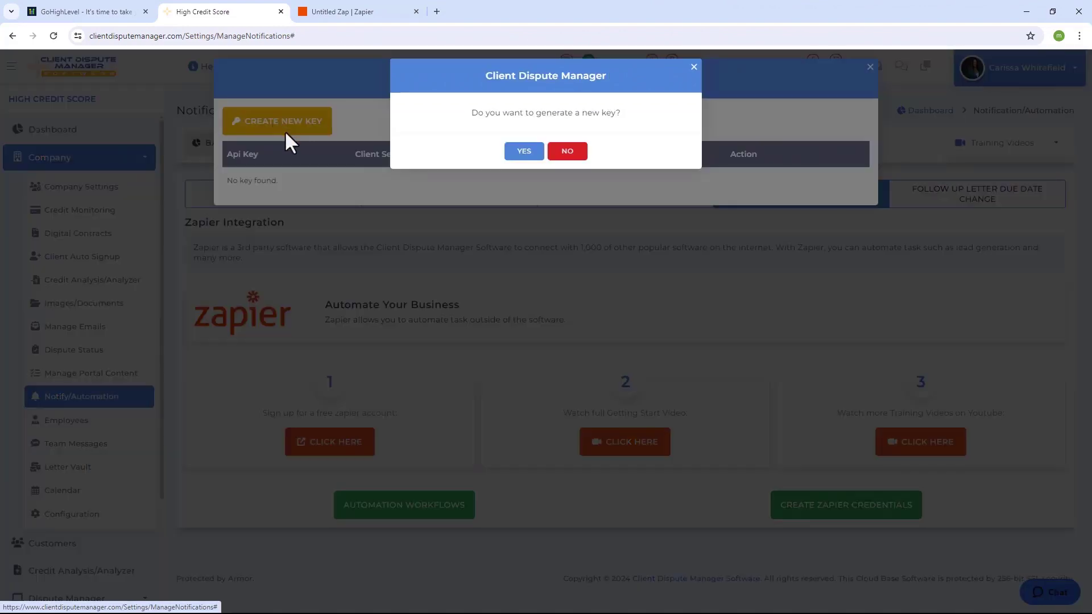
click(524, 153)
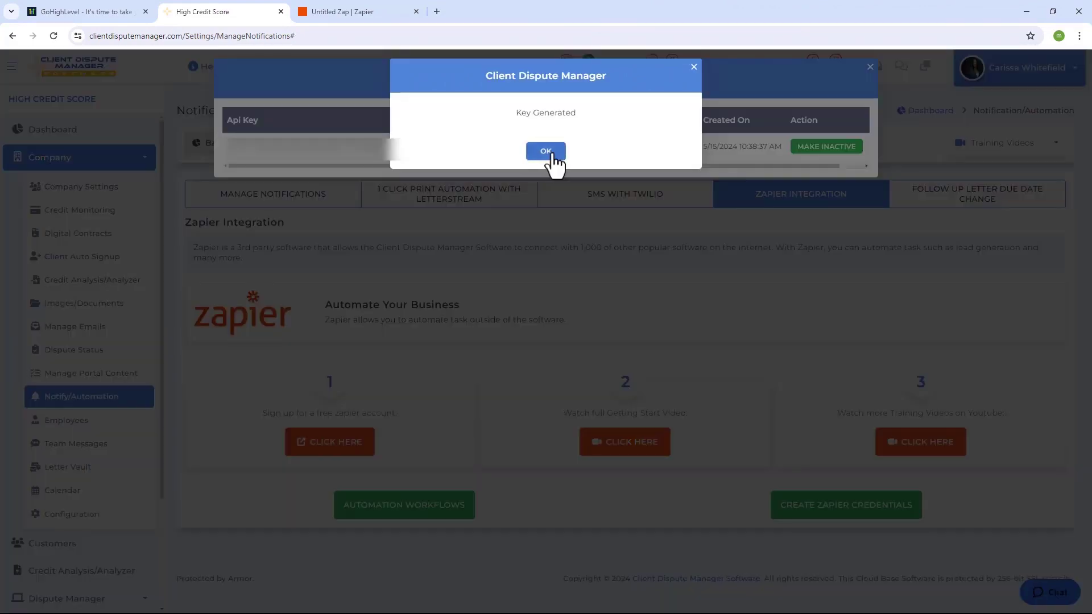
click(547, 153)
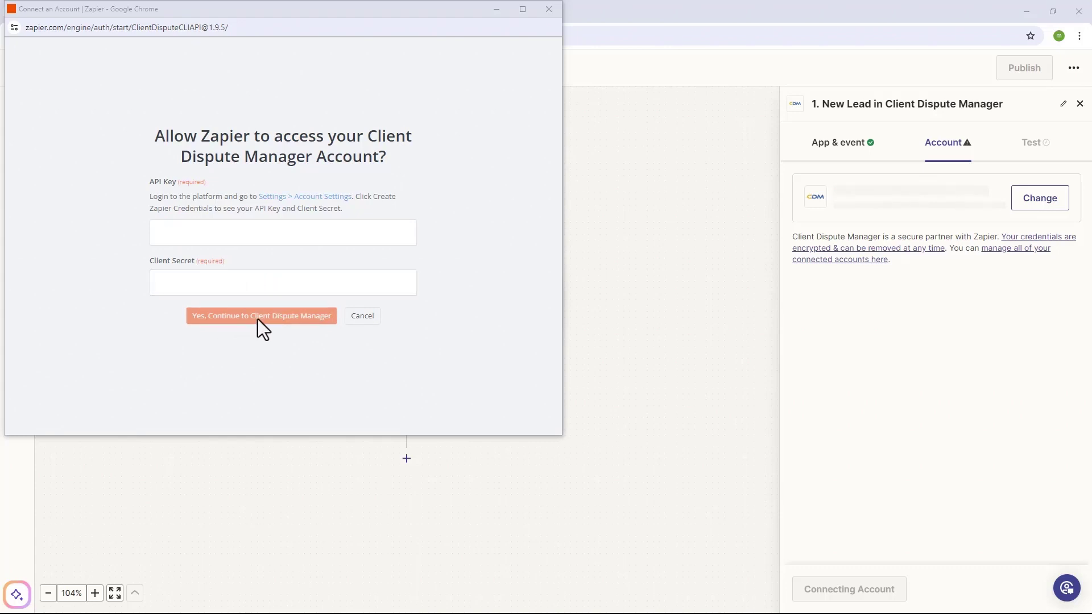
- Make step 2 a LeadConnector action with the Add Lead to Campaign event
click(932, 227)
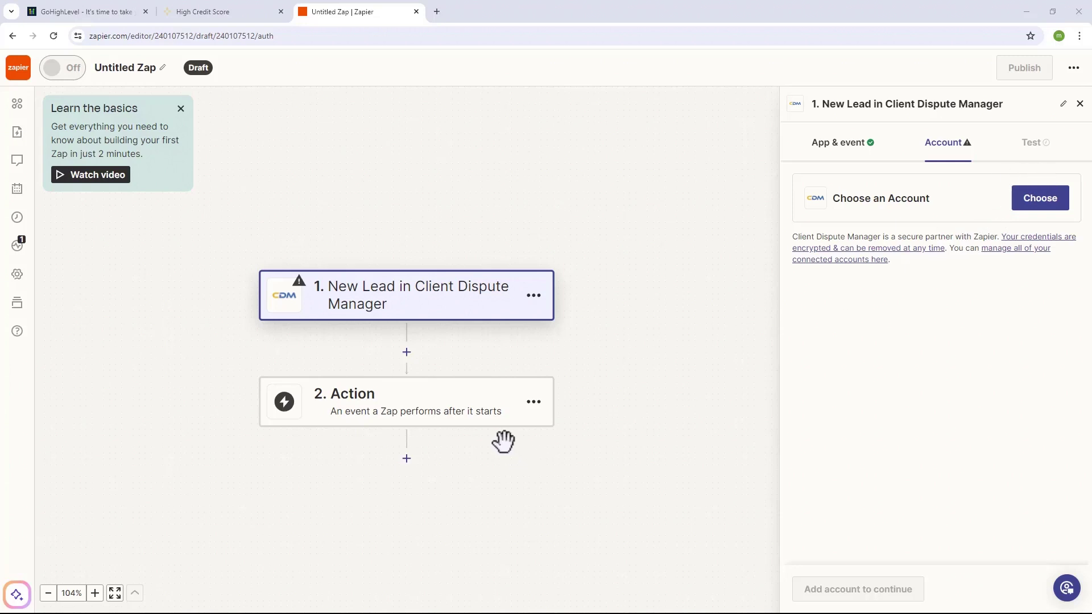
click(436, 406)
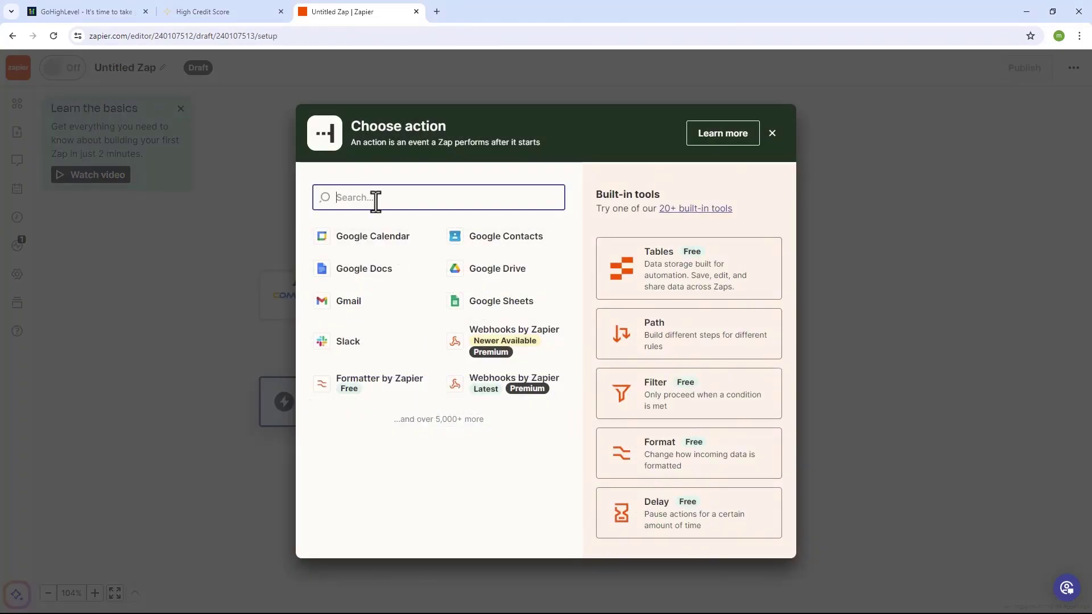
text(LeadConnector)
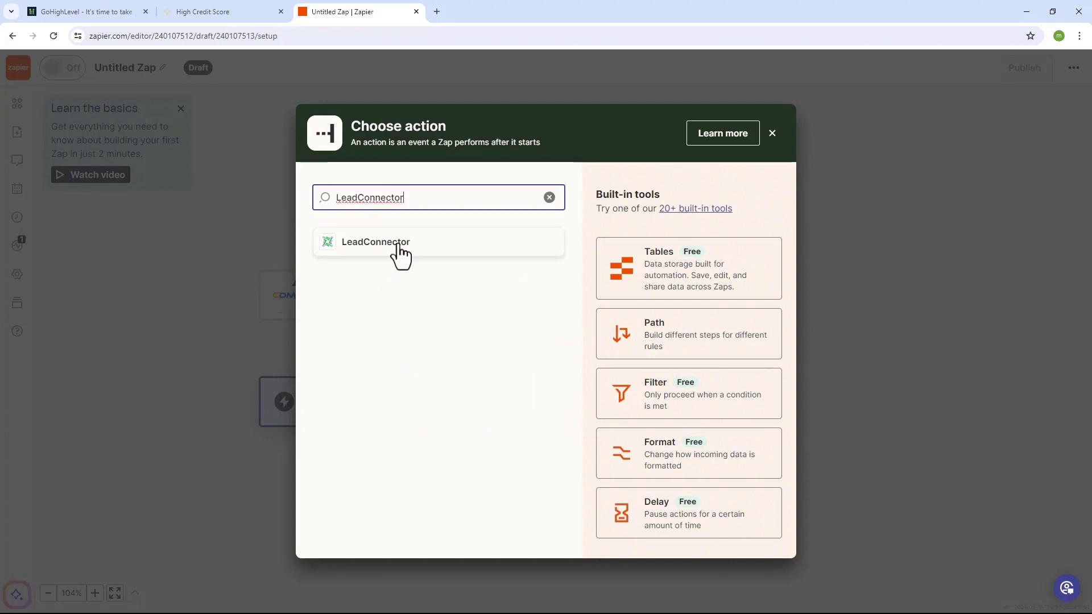
click(400, 244)
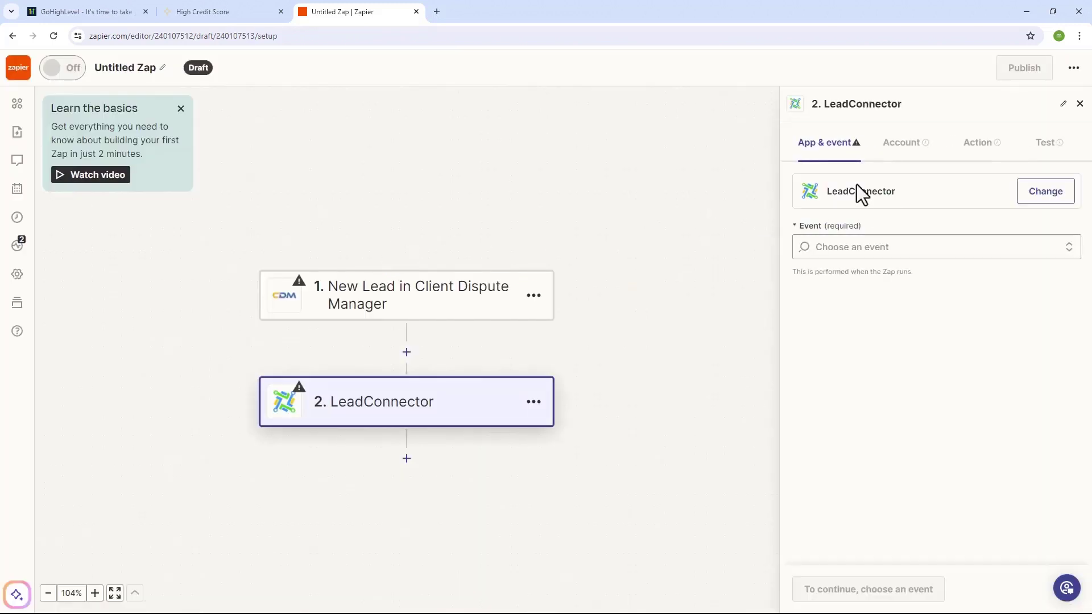
click(902, 250)
key(Return)
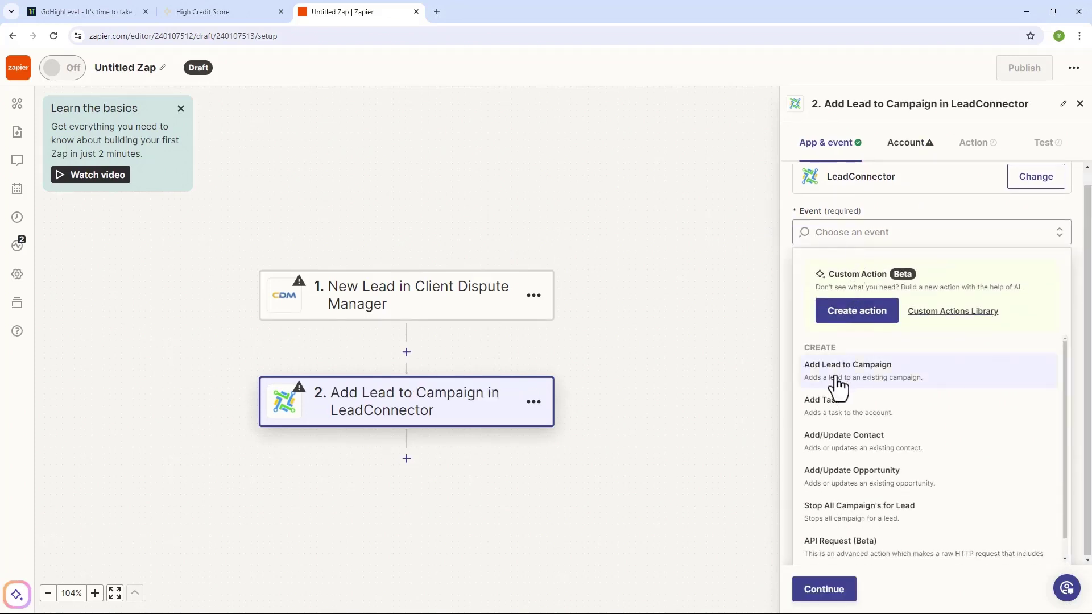
click(831, 585)
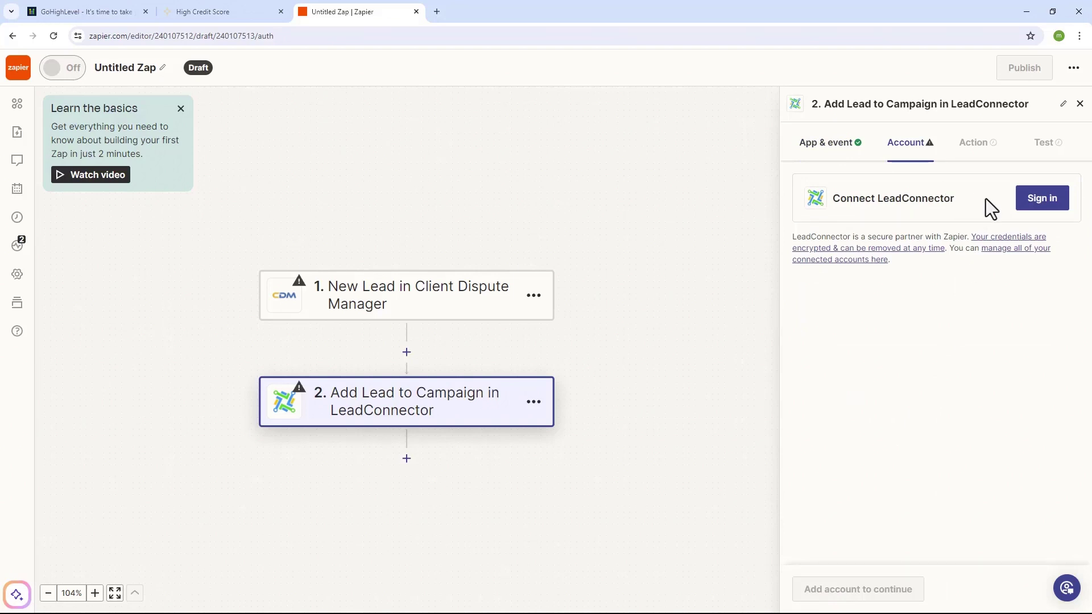
click(1042, 201)
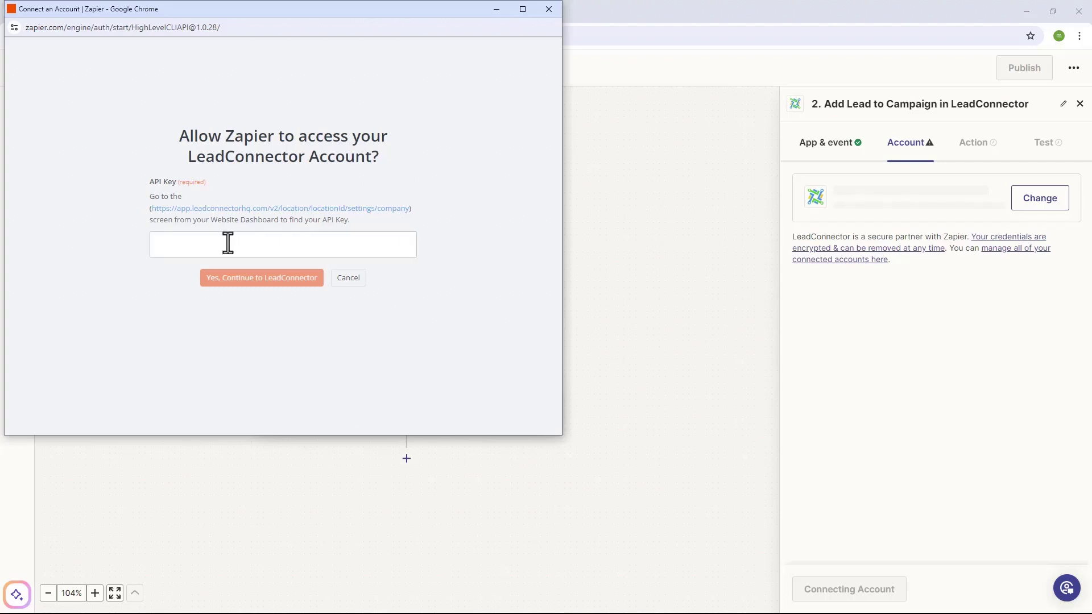
click(250, 277)
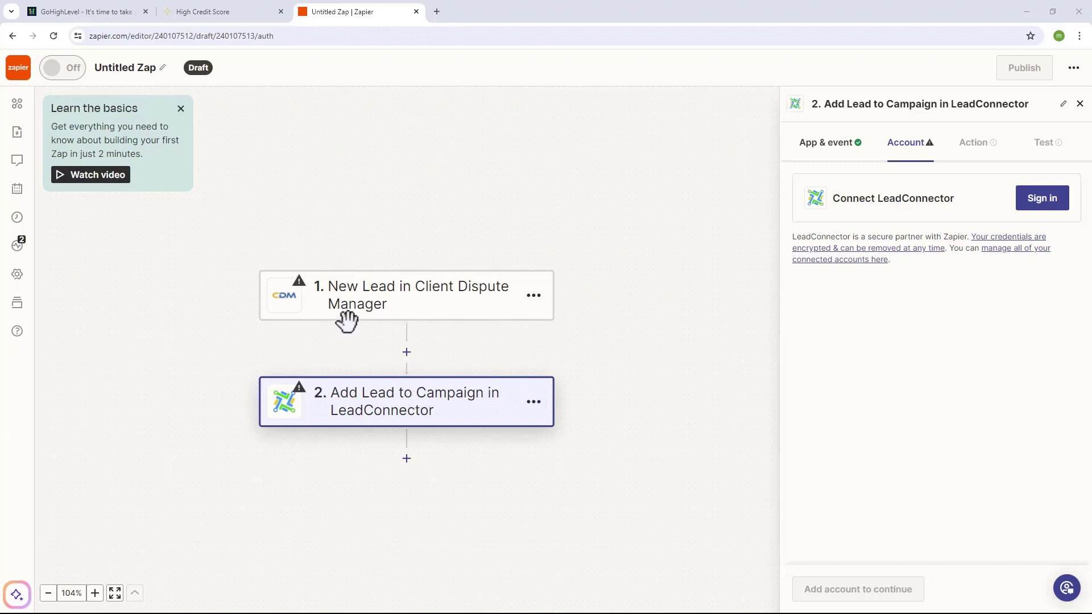
- Replace the trigger step's app with LeadConnector
click(389, 311)
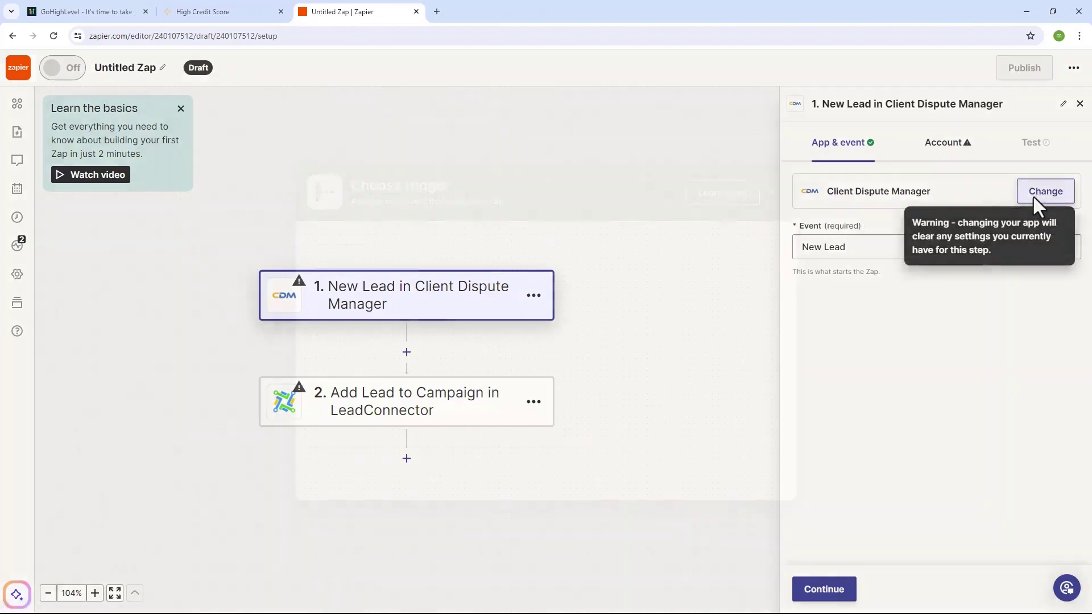
click(1033, 196)
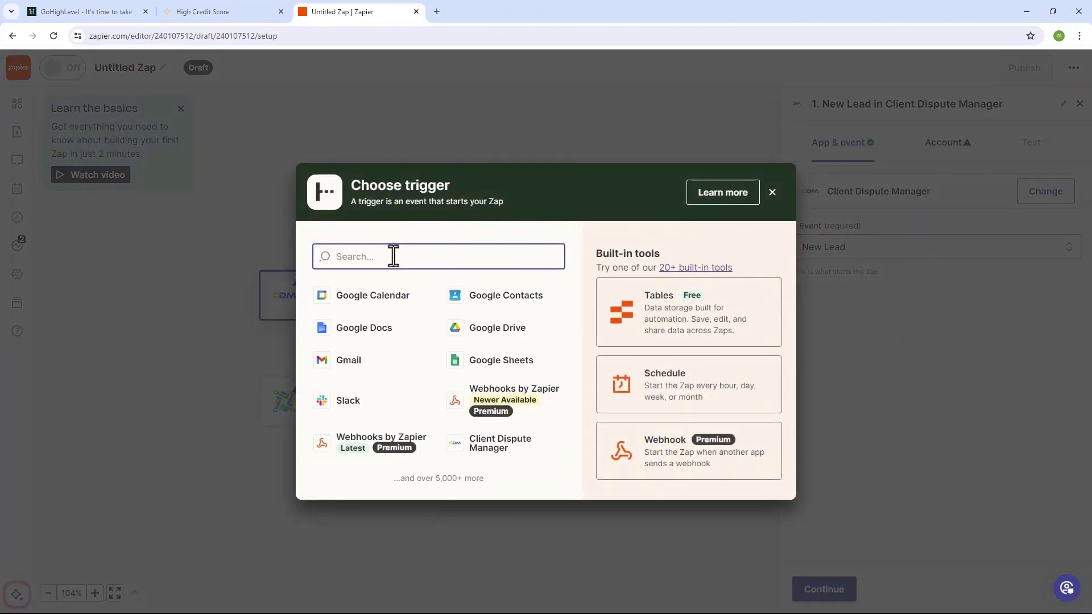
text(LeadConnector)
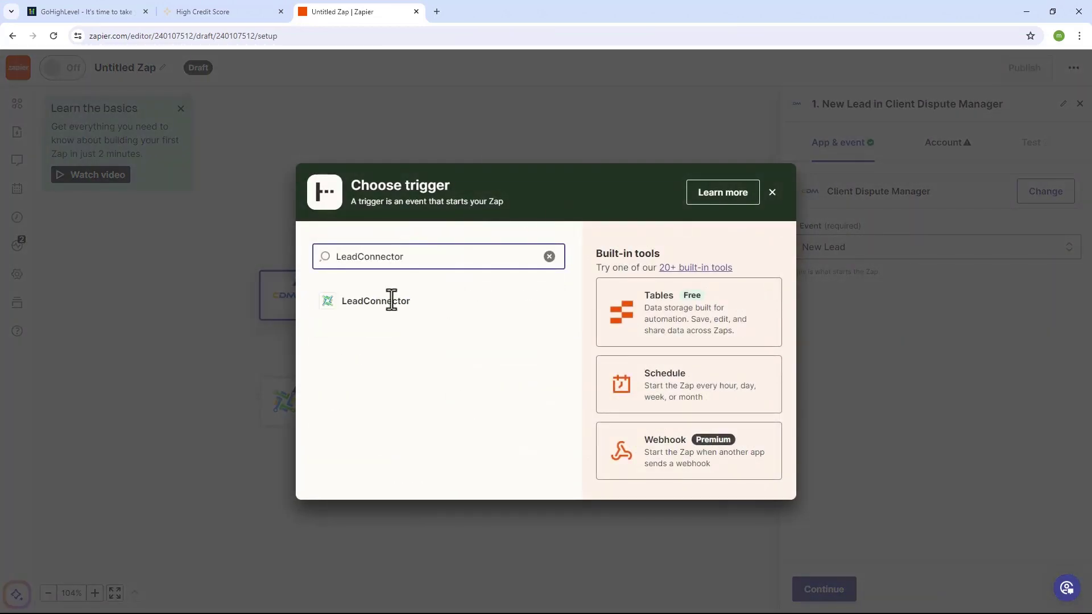
click(387, 300)
- Replace the action step's app with Client Dispute Manager
click(390, 412)
click(846, 149)
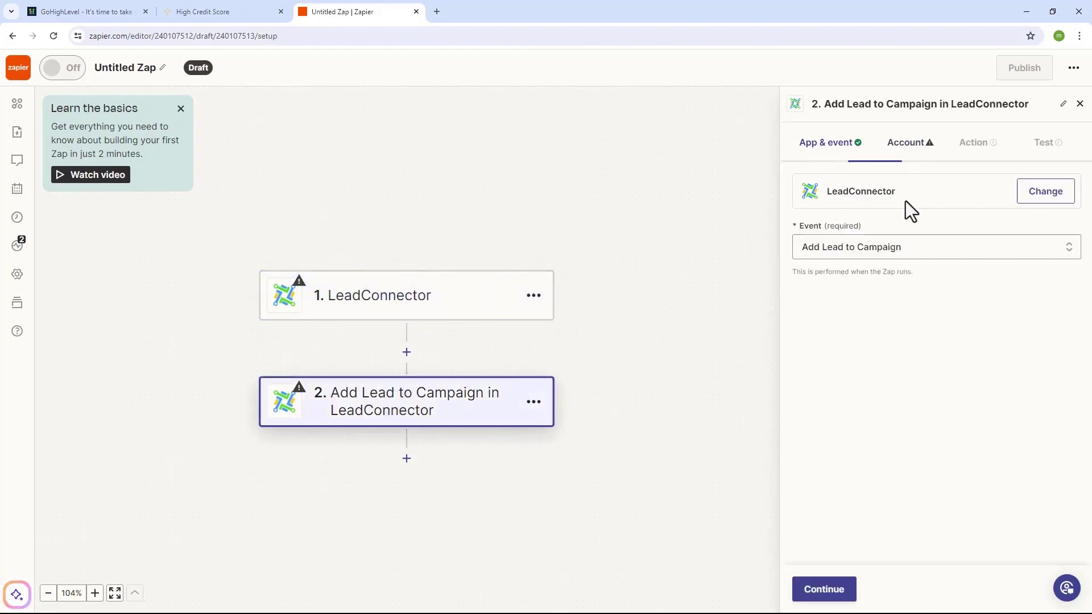
click(1048, 196)
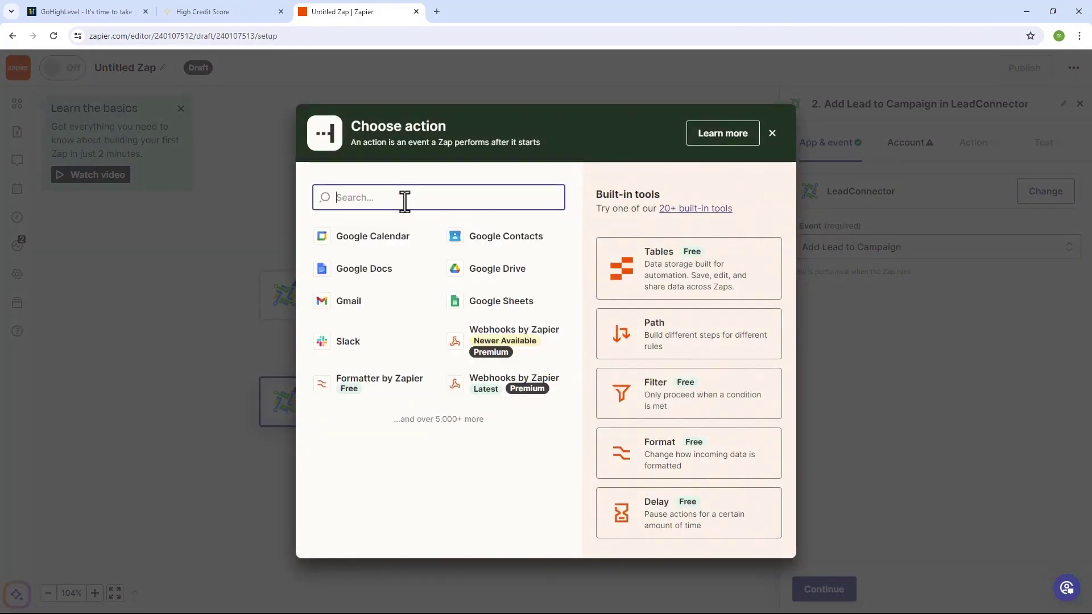
text(Client Dispute Manager)
key(Return)
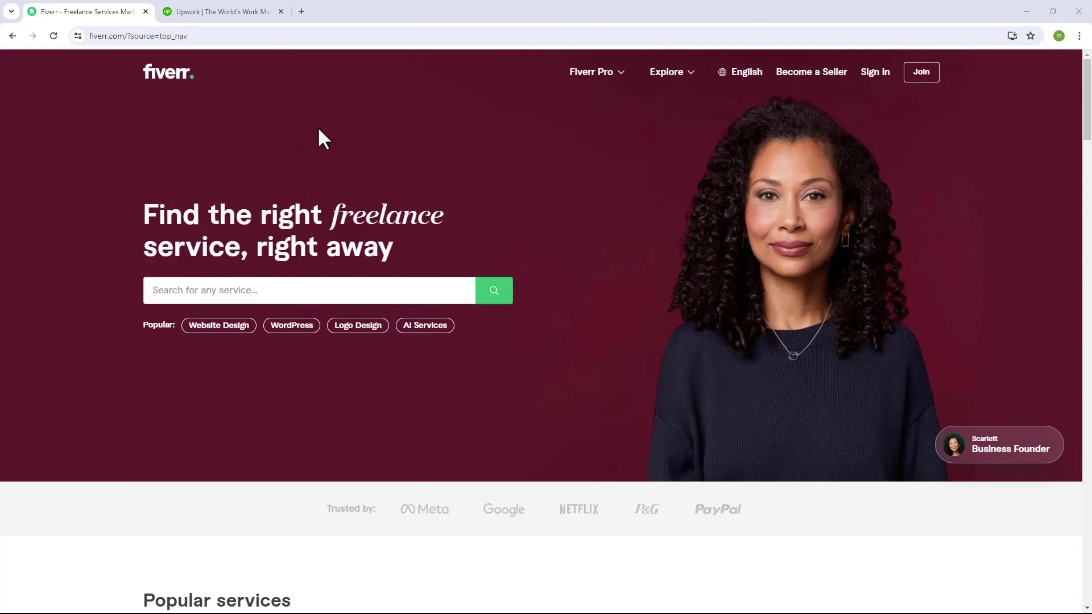
- Search Fiverr for 'Zapier' services
scroll(447, 188, down, 2)
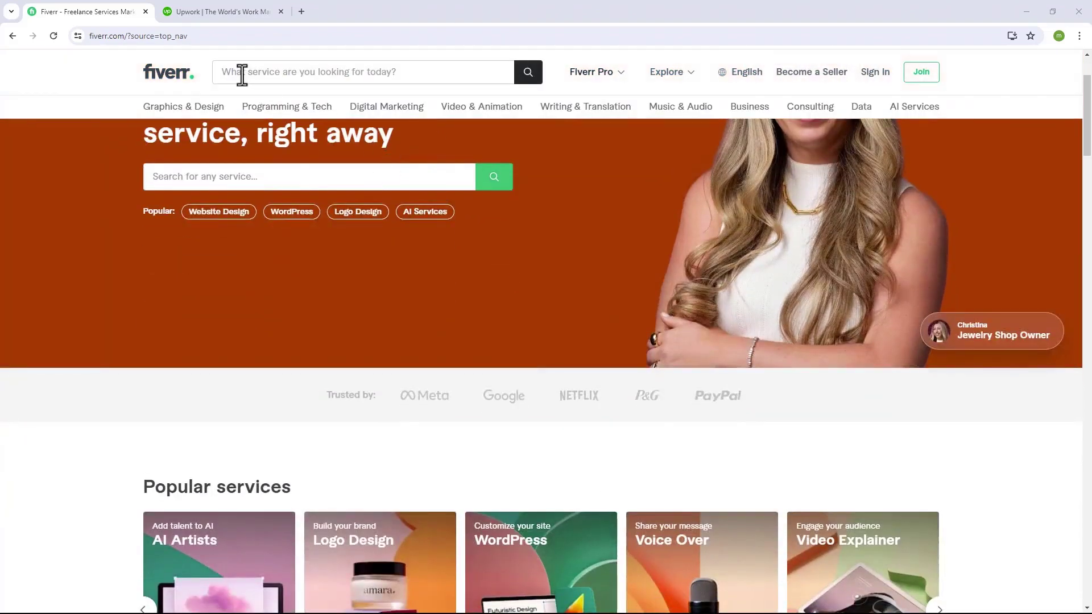
click(242, 74)
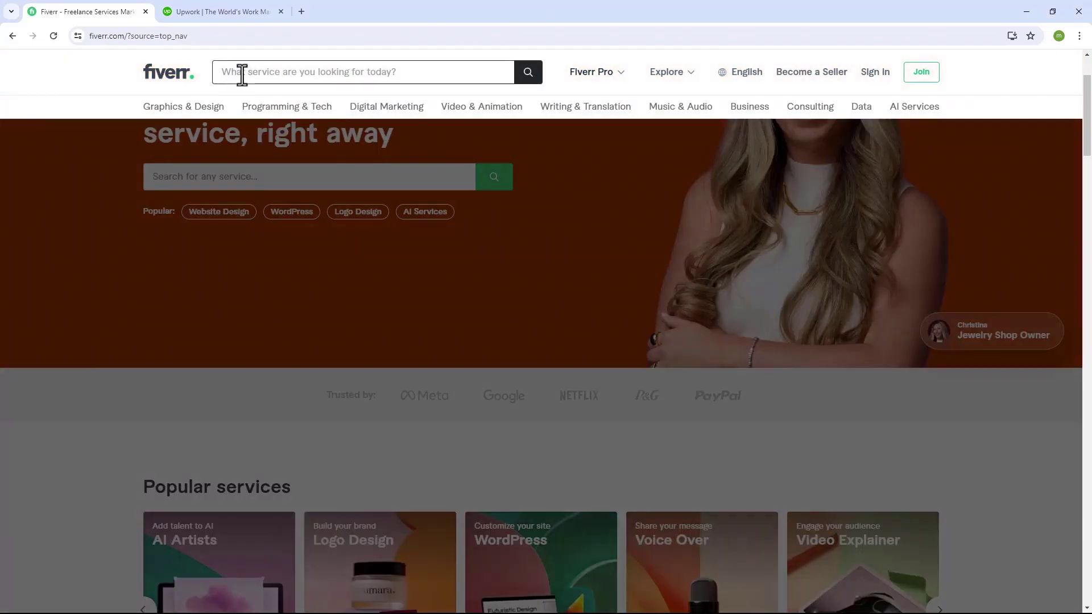
text(Zapier)
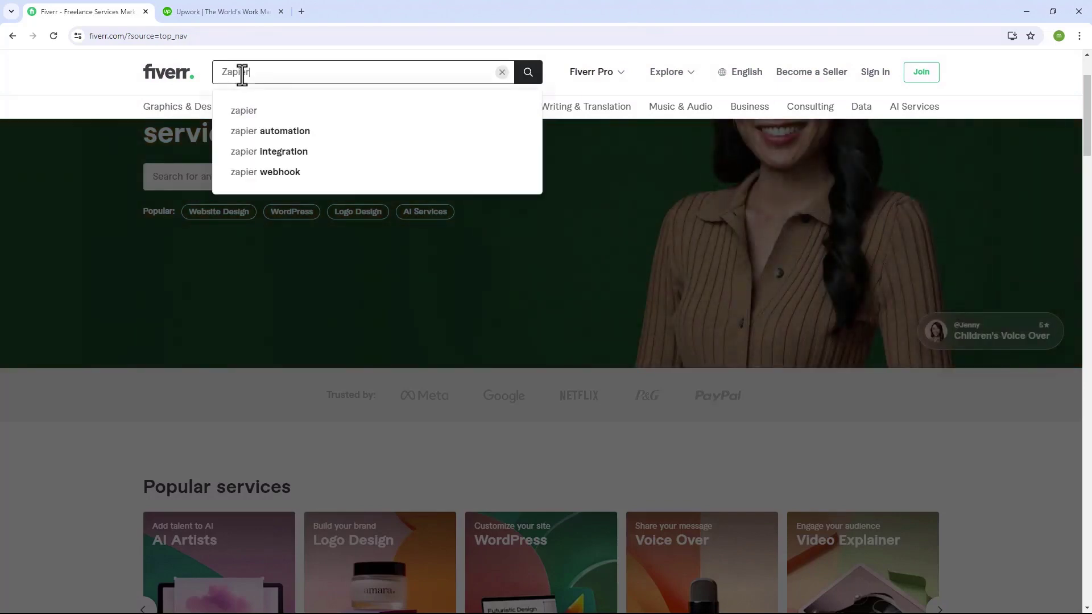
key(Return)
- Browse the 1,400+ Zapier gigs and check the Budget filter options without applying them
scroll(635, 506, down, 1)
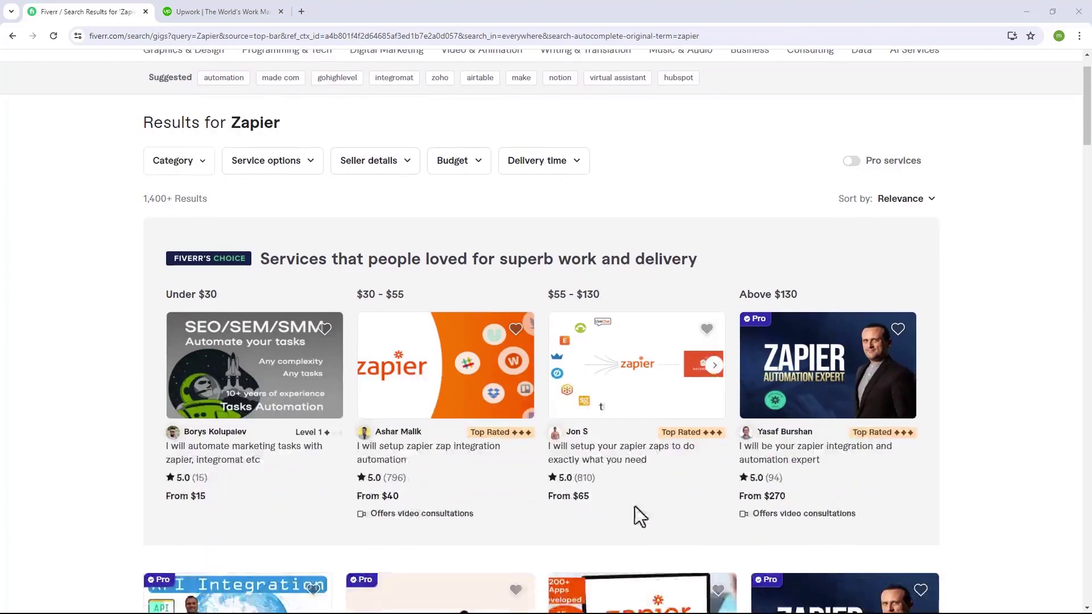
scroll(642, 503, down, 1)
scroll(640, 454, down, 2)
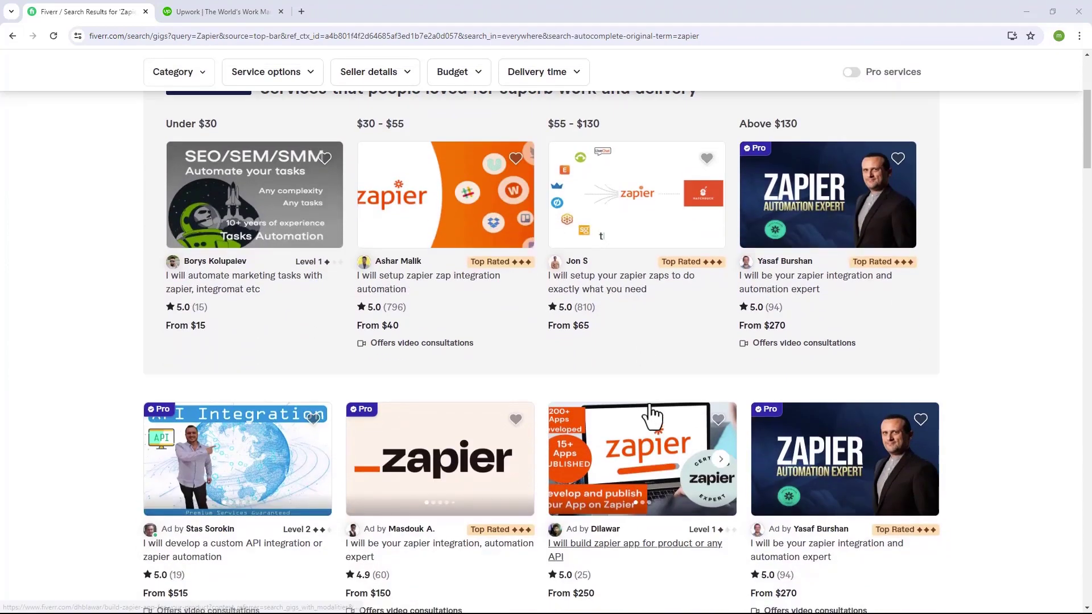
scroll(639, 386, up, 3)
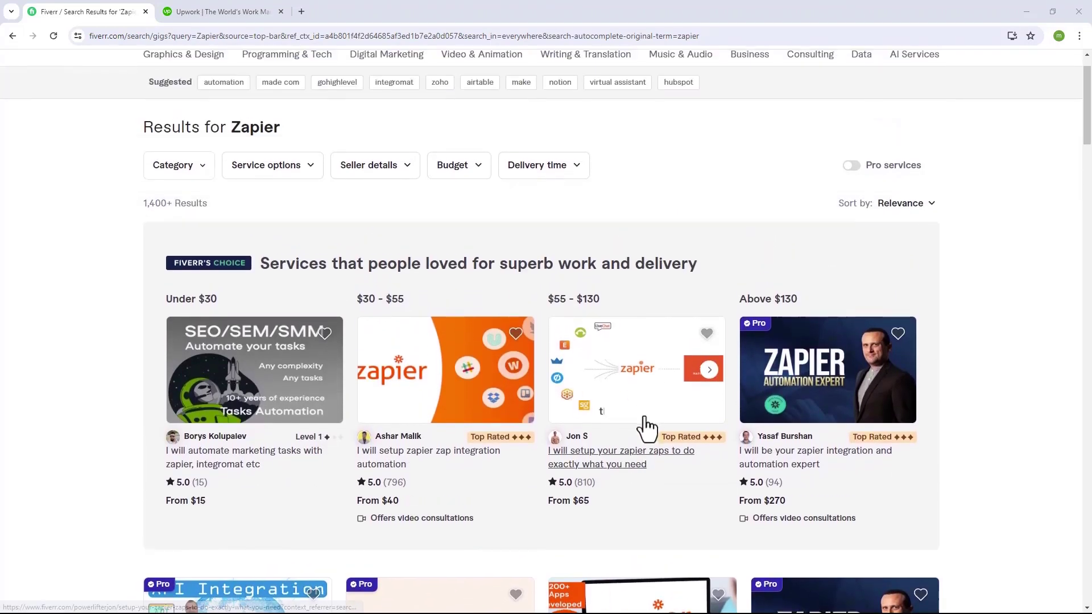
scroll(645, 410, up, 1)
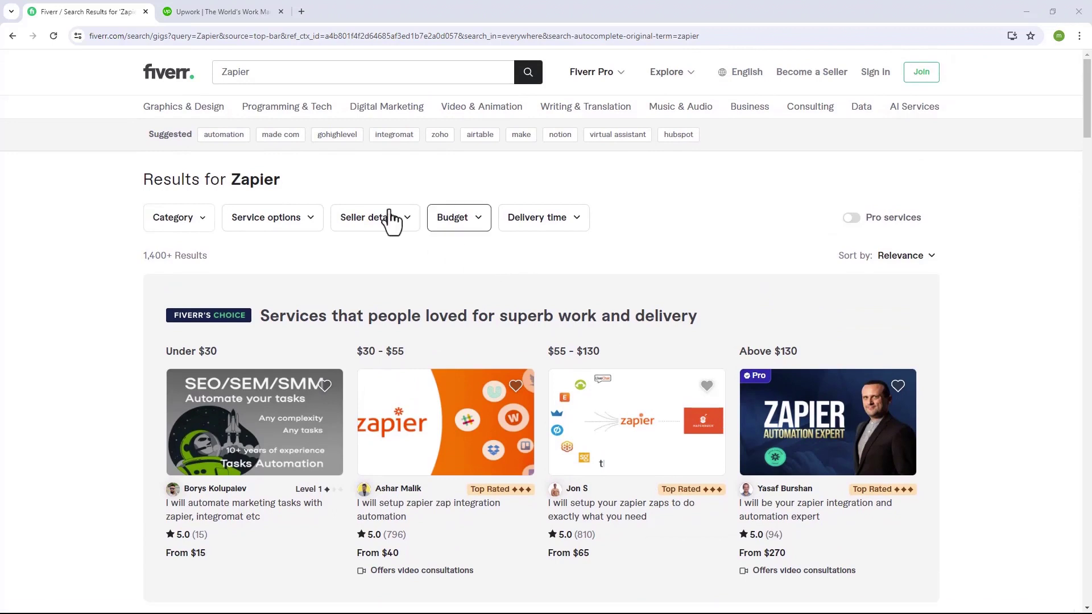
click(458, 226)
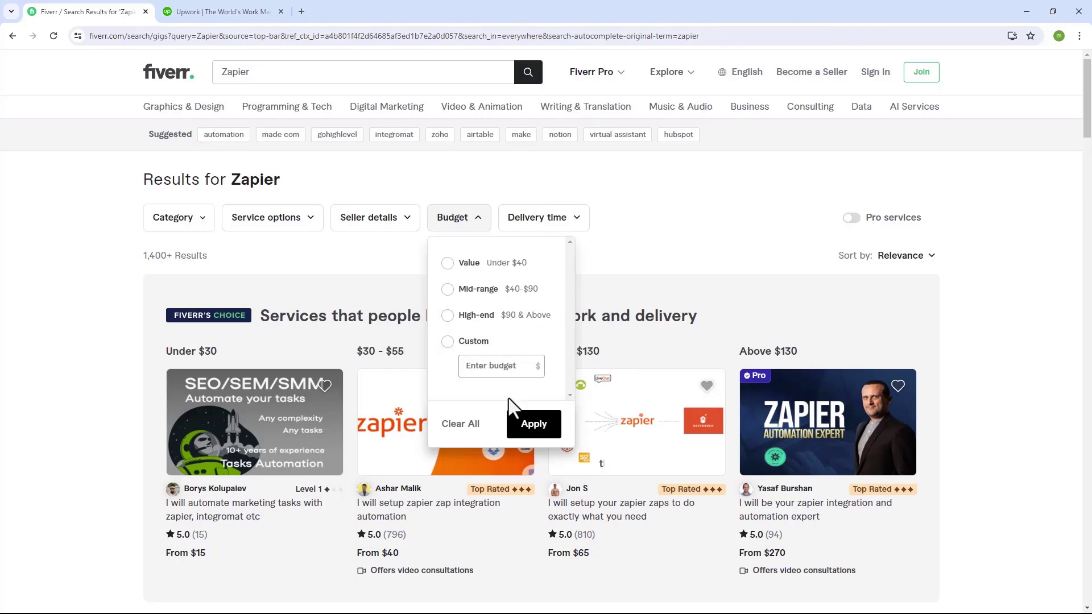
click(619, 222)
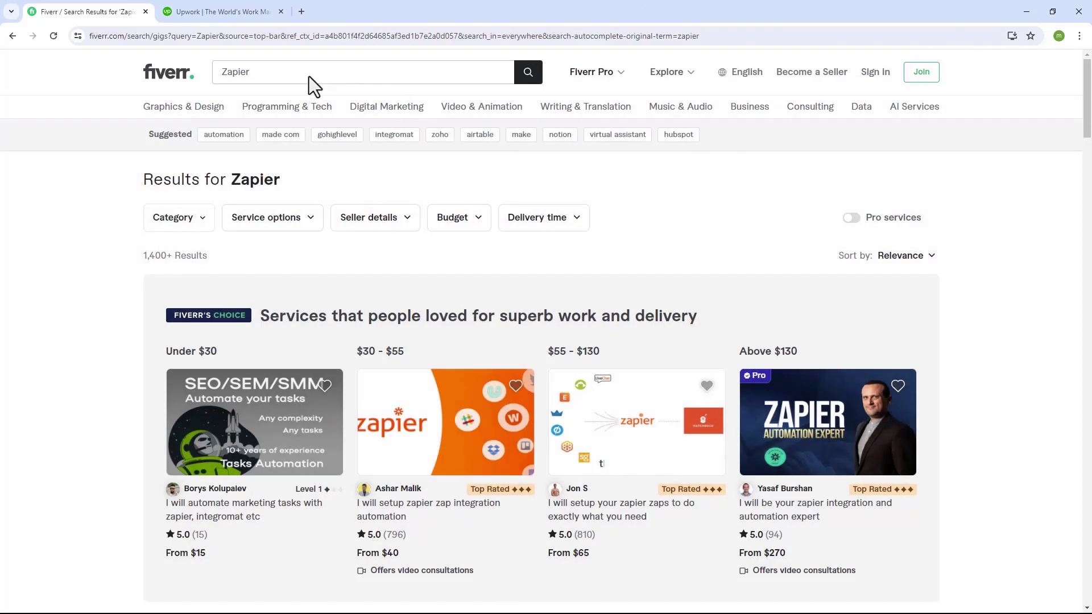
drag(267, 72, 217, 72)
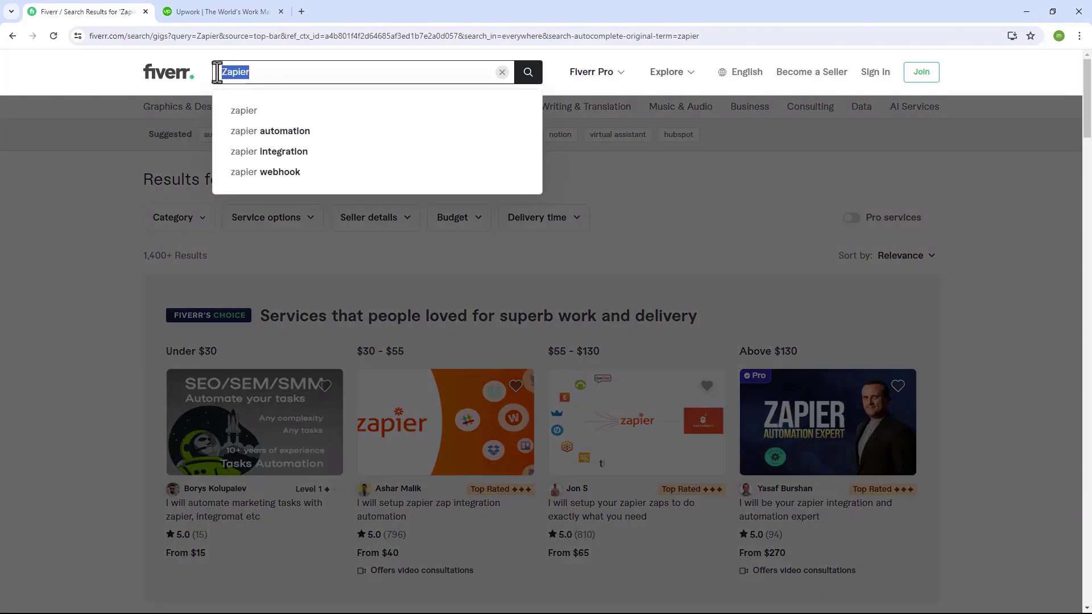
- Search Fiverr for 'gohighlevel' gigs, then go to the Upwork tab
text(gohigh)
key(Down)
key(Return)
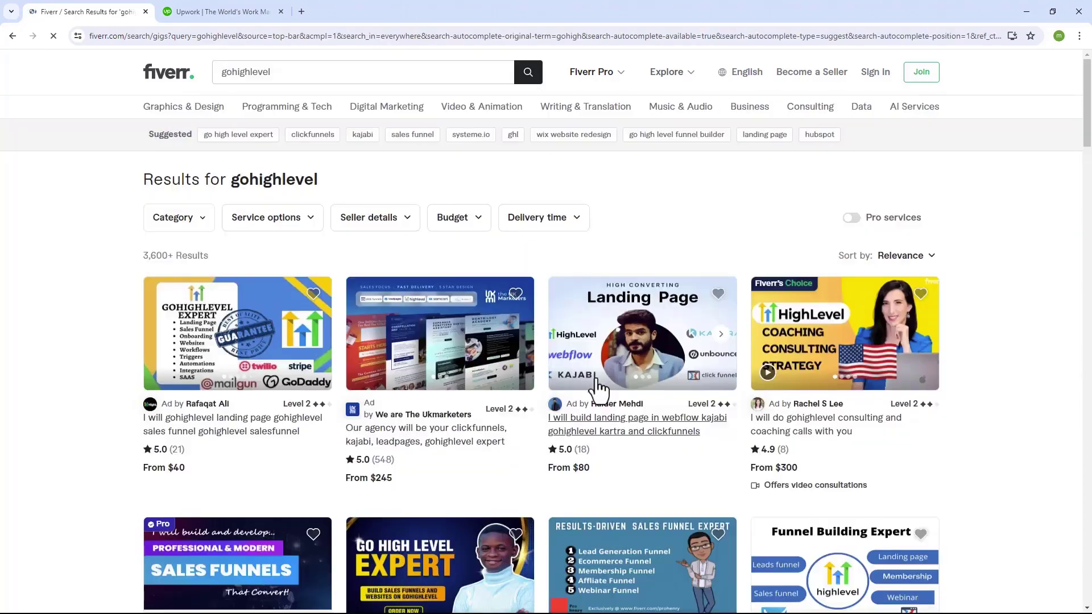
scroll(601, 460, down, 2)
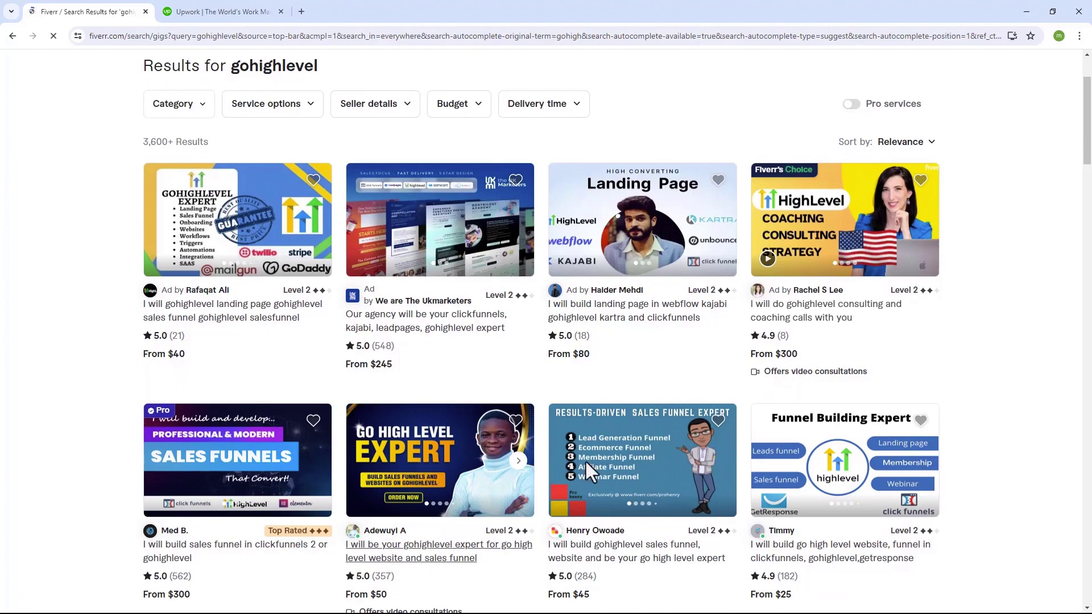
key(ctrl+Tab)
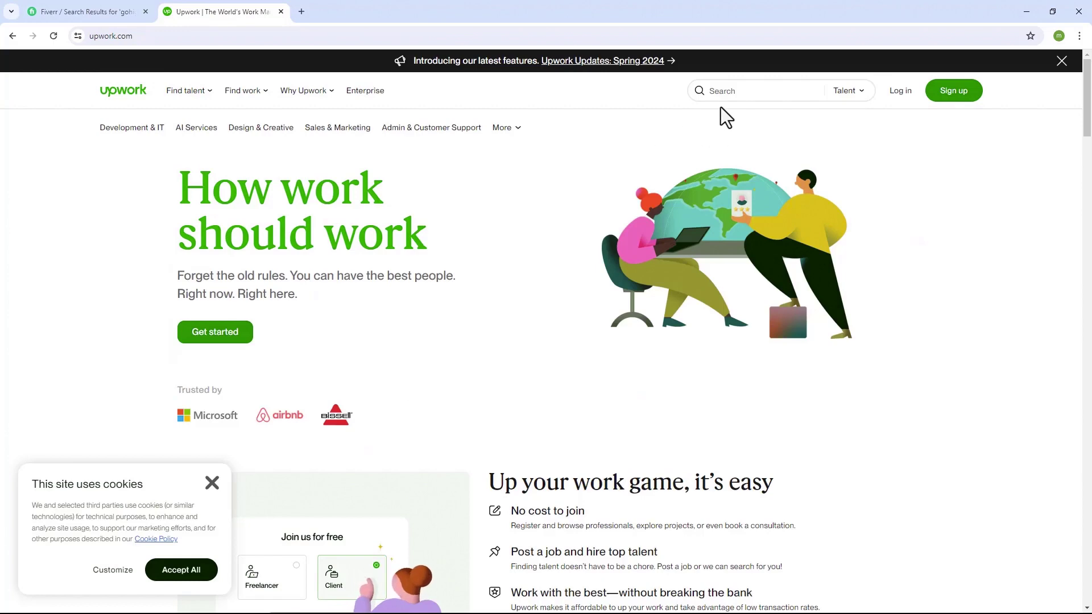
- Search Upwork talent for 'Zapier' and browse freelancers priced $15 to $75/hr
click(724, 91)
text(Zapier)
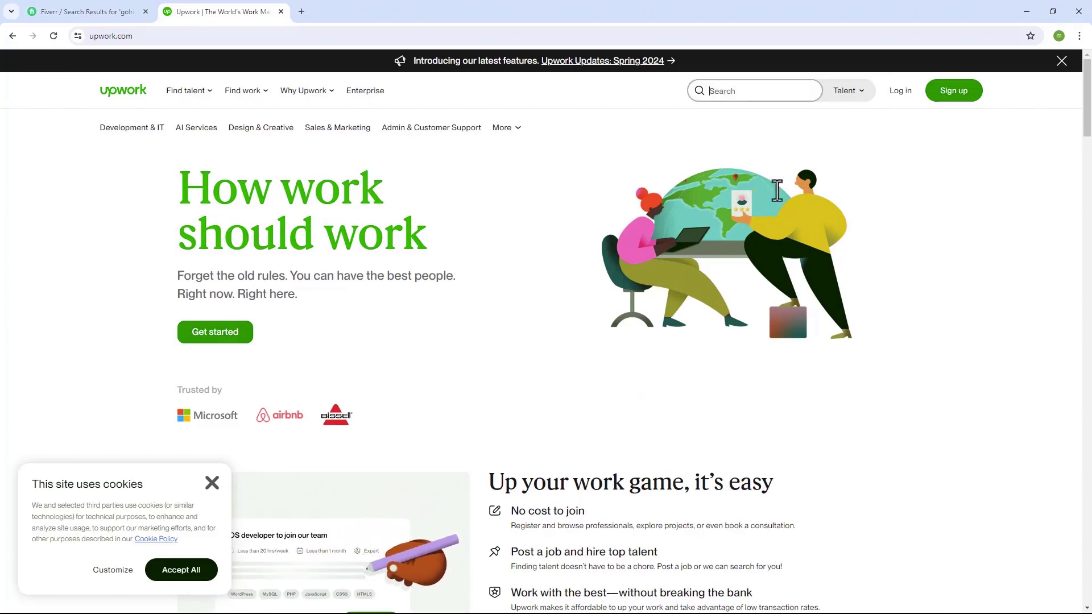
key(Return)
scroll(568, 378, down, 1)
scroll(569, 378, down, 2)
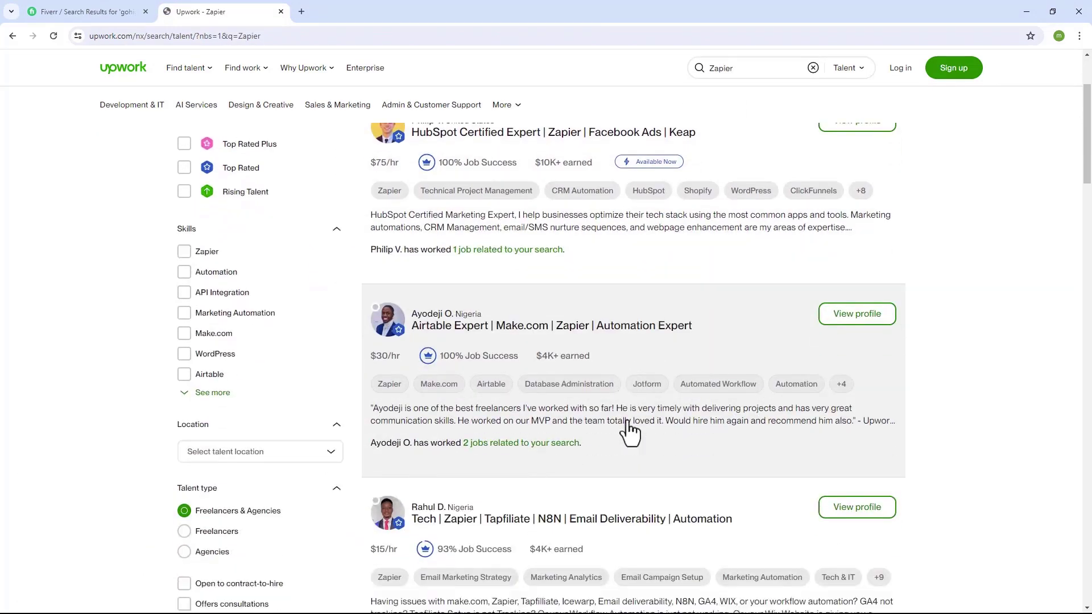
scroll(288, 453, up, 3)
scroll(244, 463, down, 3)
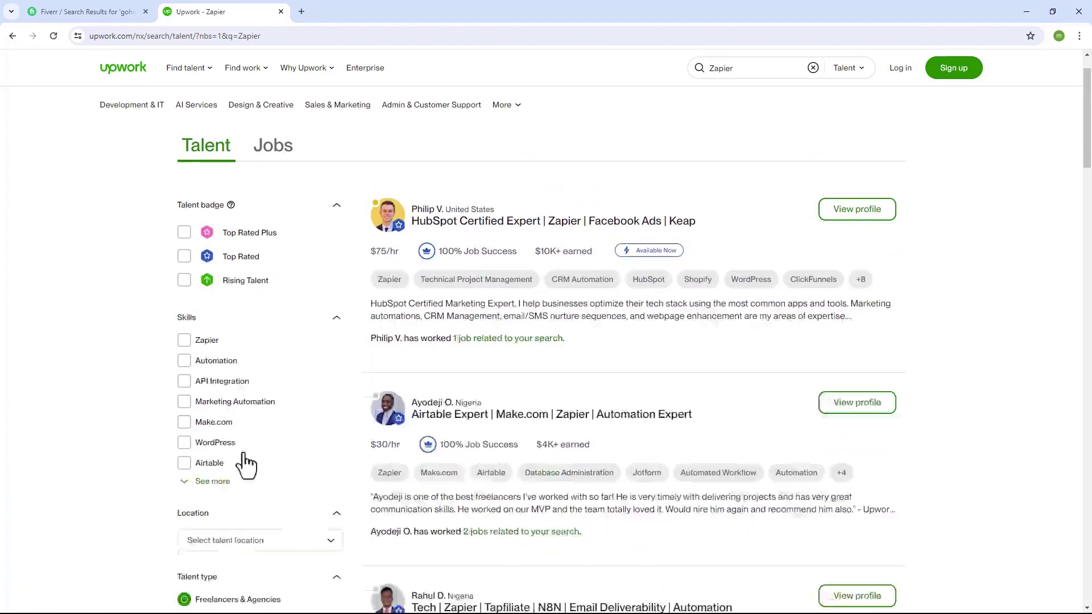
scroll(235, 340, up, 1)
scroll(236, 340, up, 2)
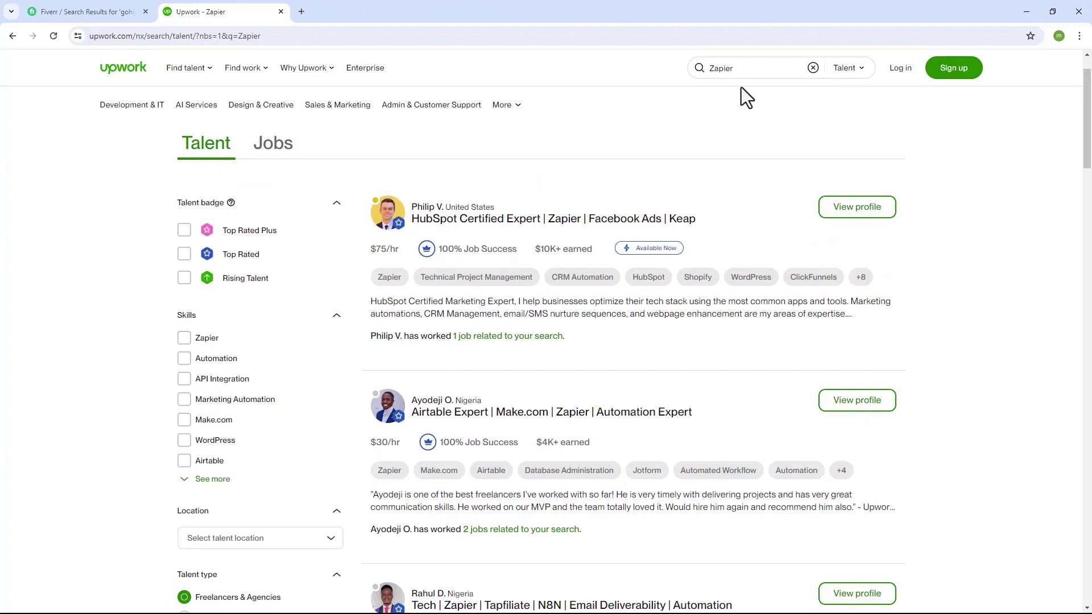
double_click(744, 70)
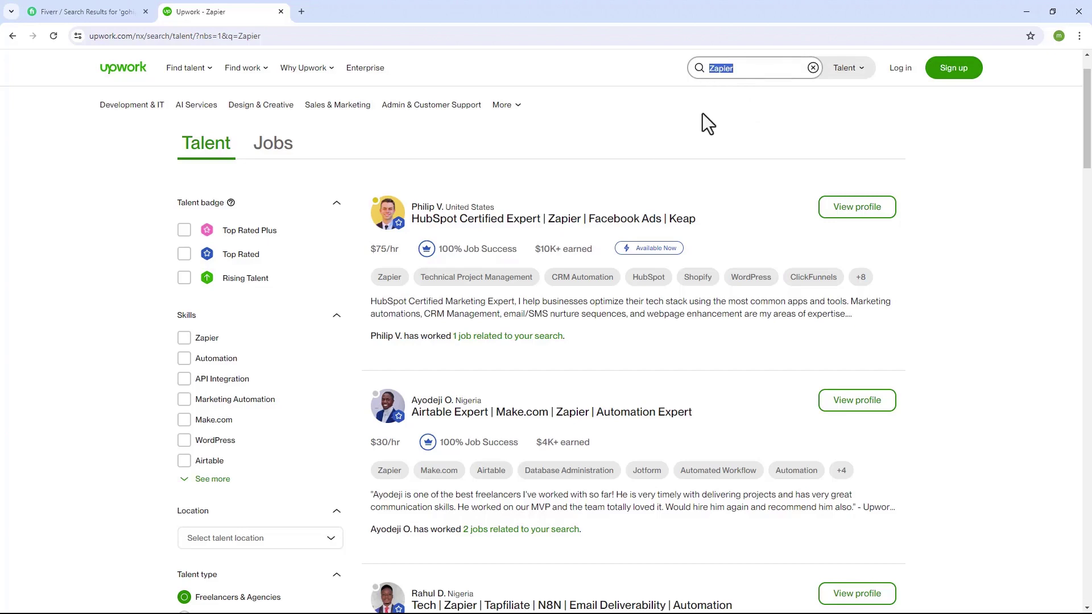
- Search Upwork talent for 'go high level' and browse freelancers priced $20 to $70/hr
text(go high level)
key(Return)
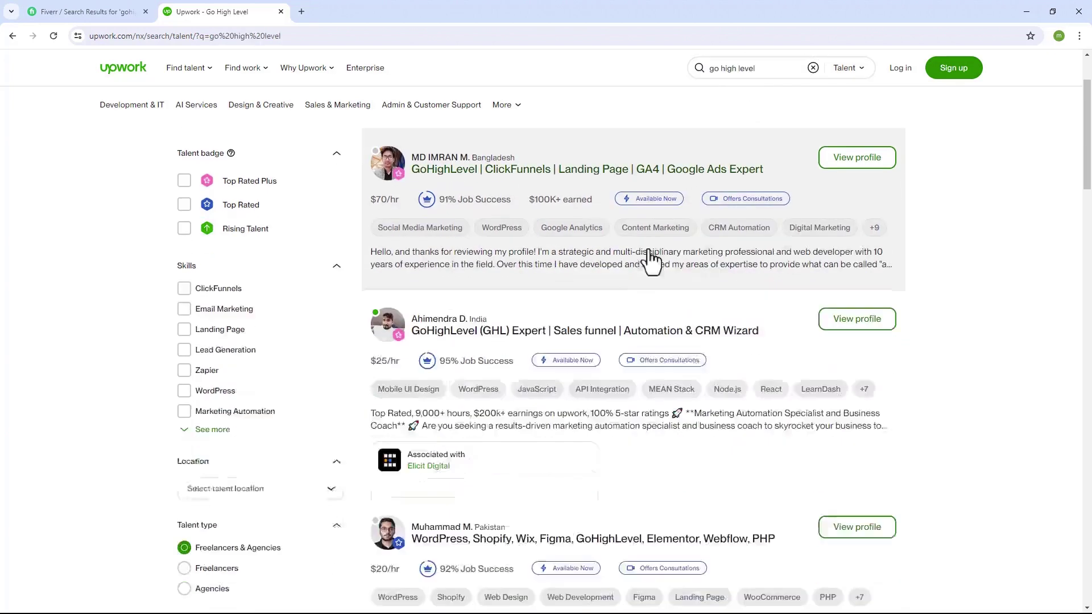
scroll(658, 415, down, 2)
scroll(659, 432, down, 2)
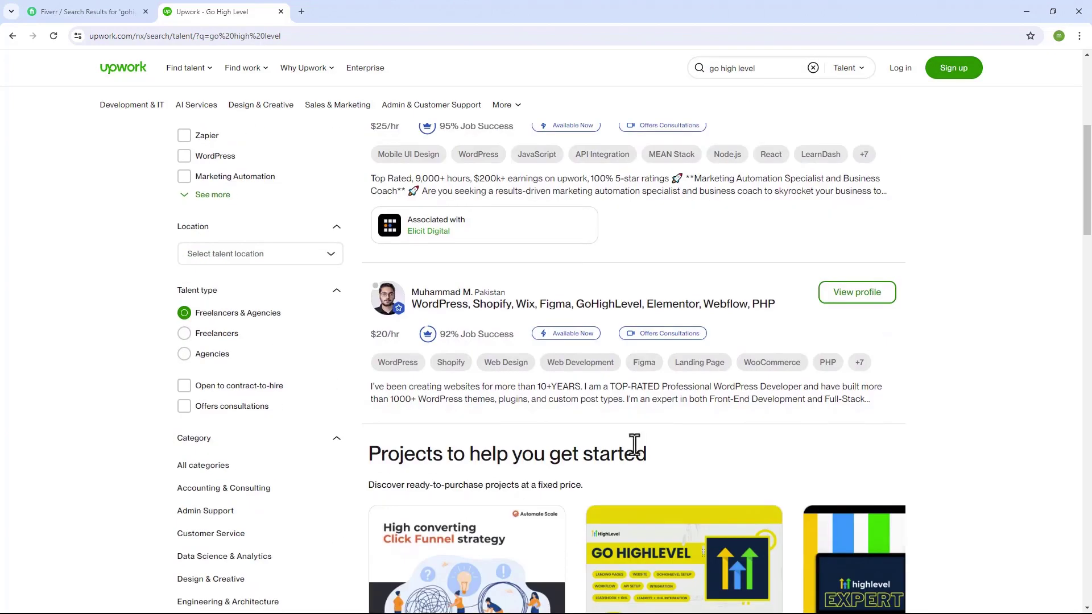
scroll(636, 200, up, 6)
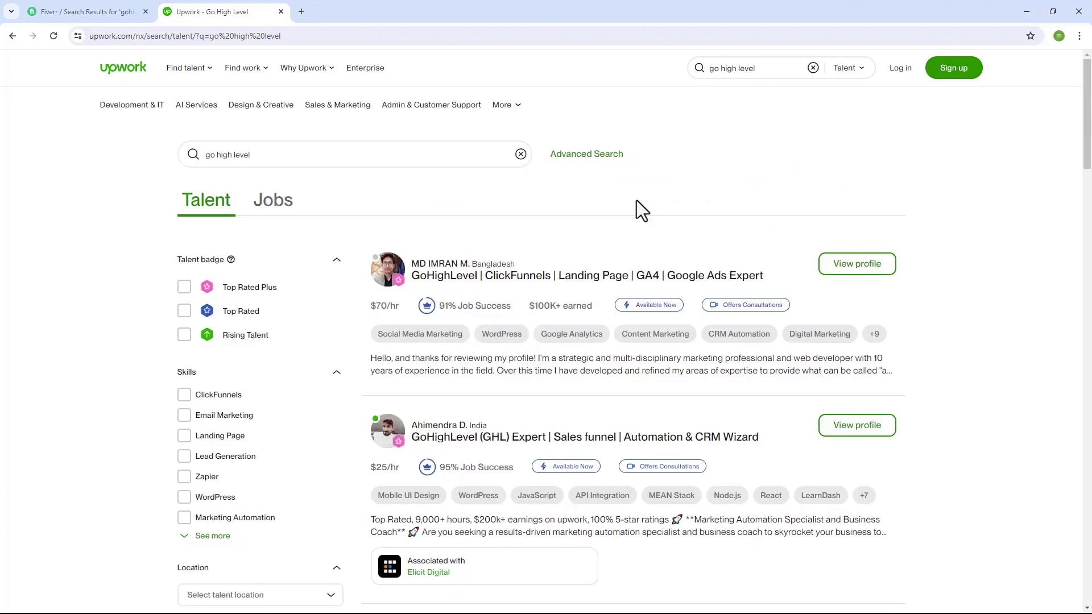